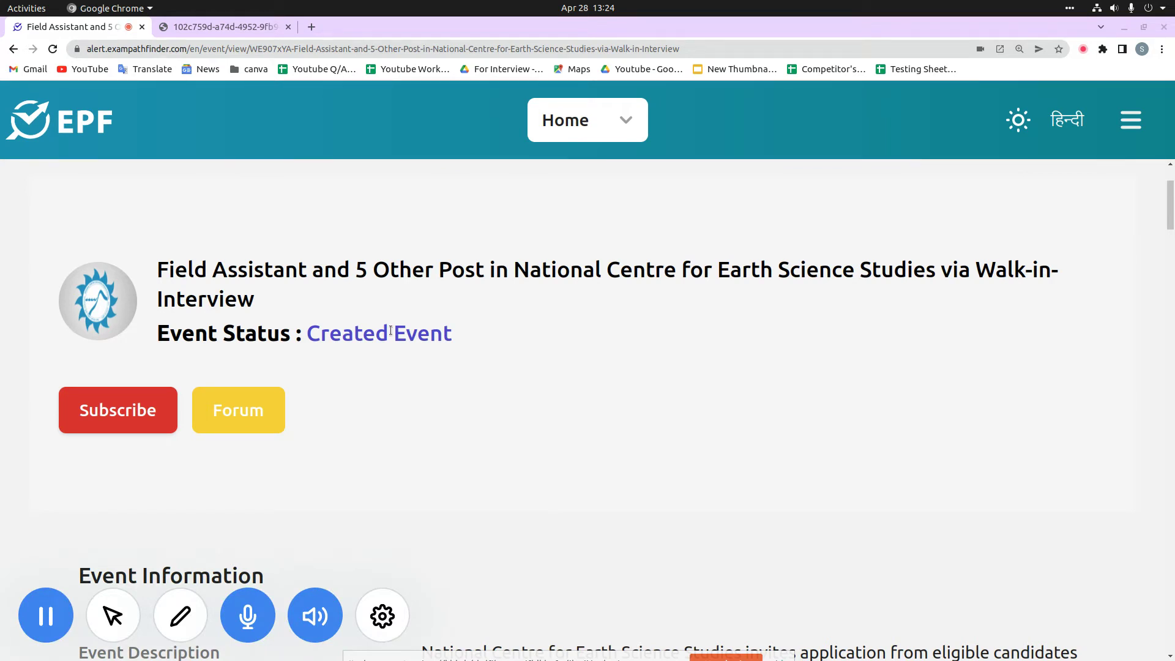
Highlight the event title's post count, the NCESS organisation name and the Walk-in-Interview wording.
drag(156, 270, 936, 269)
click(537, 314)
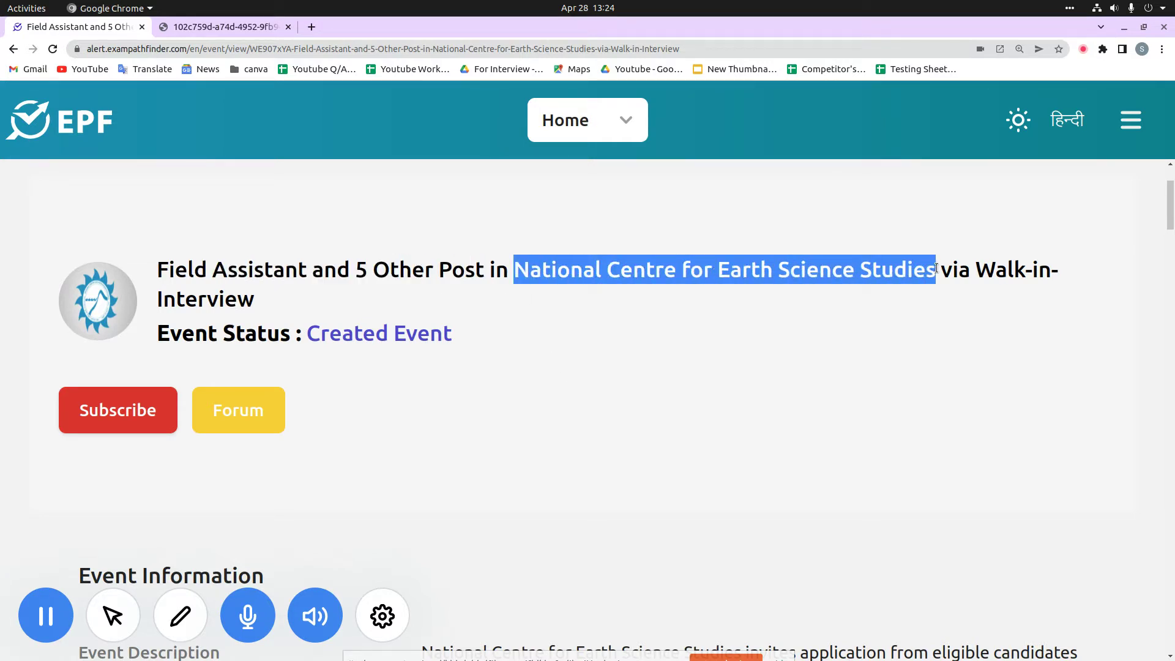
click(850, 359)
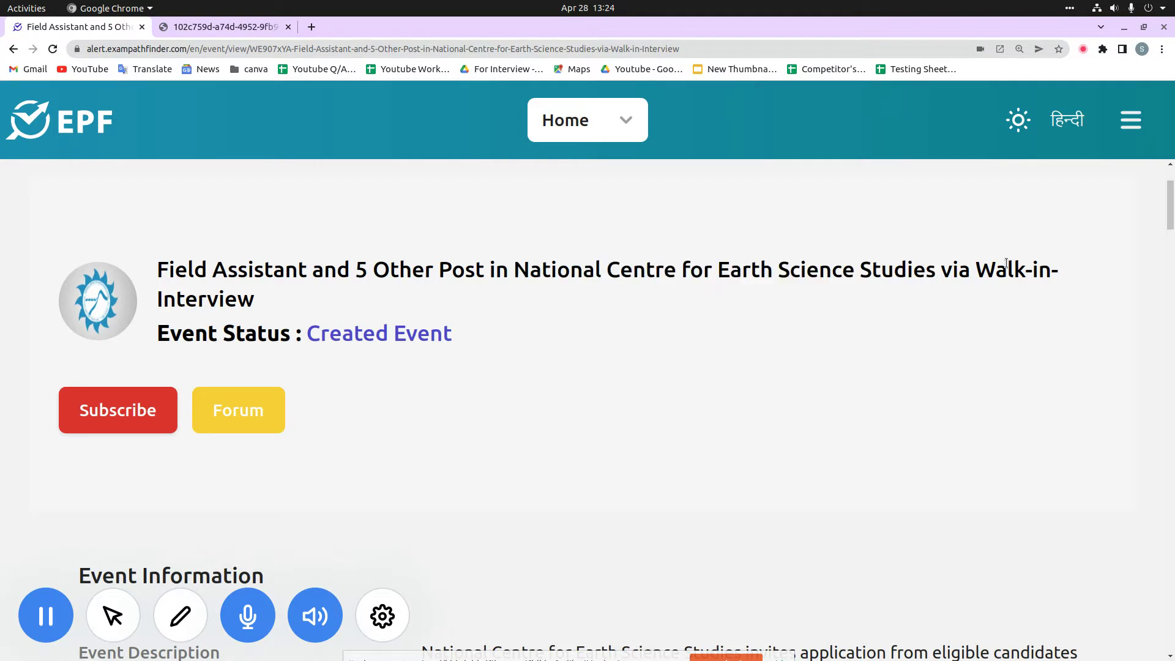
drag(977, 267, 1072, 313)
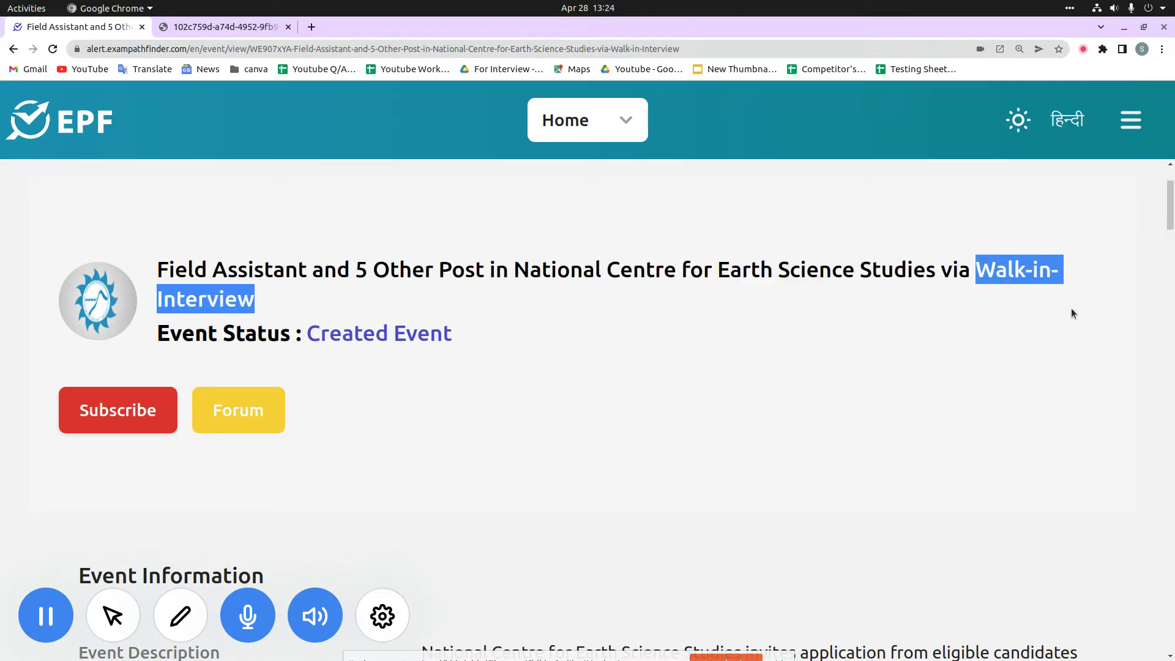
scroll(703, 358, down, 2)
scroll(704, 358, down, 2)
scroll(703, 358, down, 2)
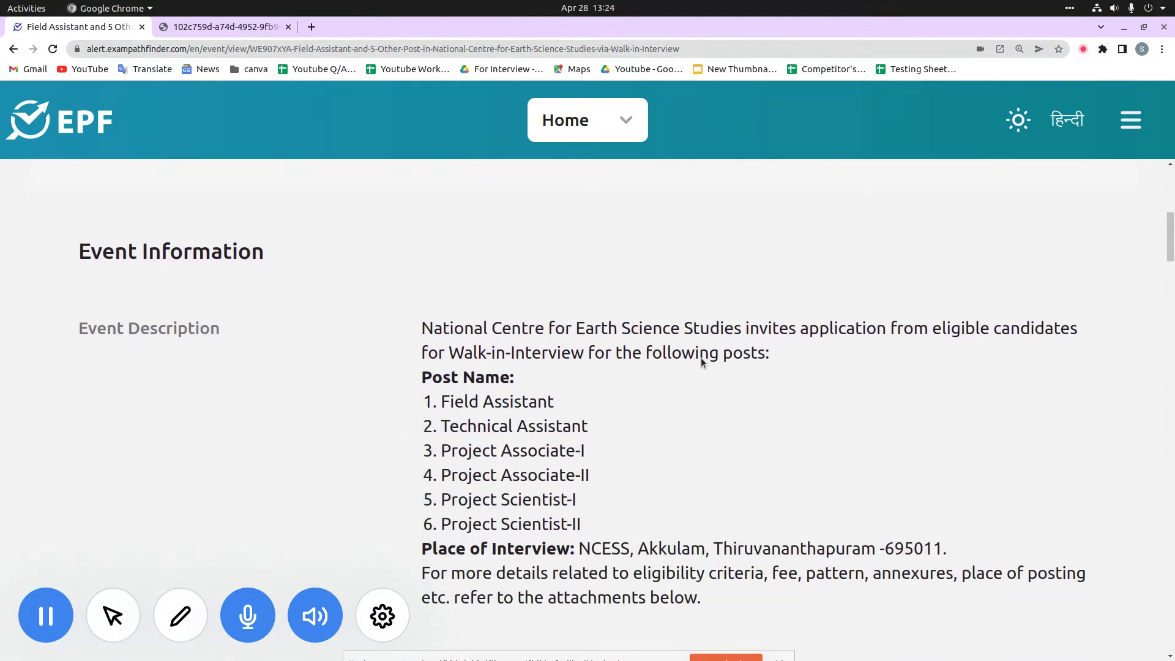
scroll(554, 361, down, 1)
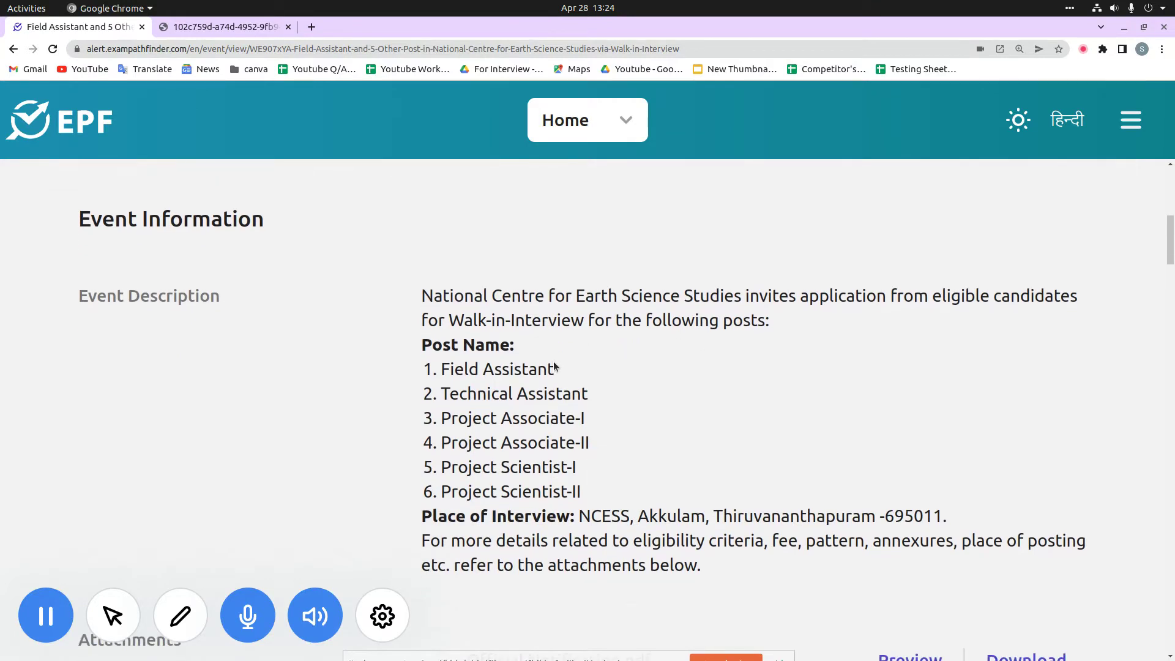
Highlight the six post names and the NCESS Akkulam, Thiruvananthapuram interview address.
drag(441, 369, 555, 369)
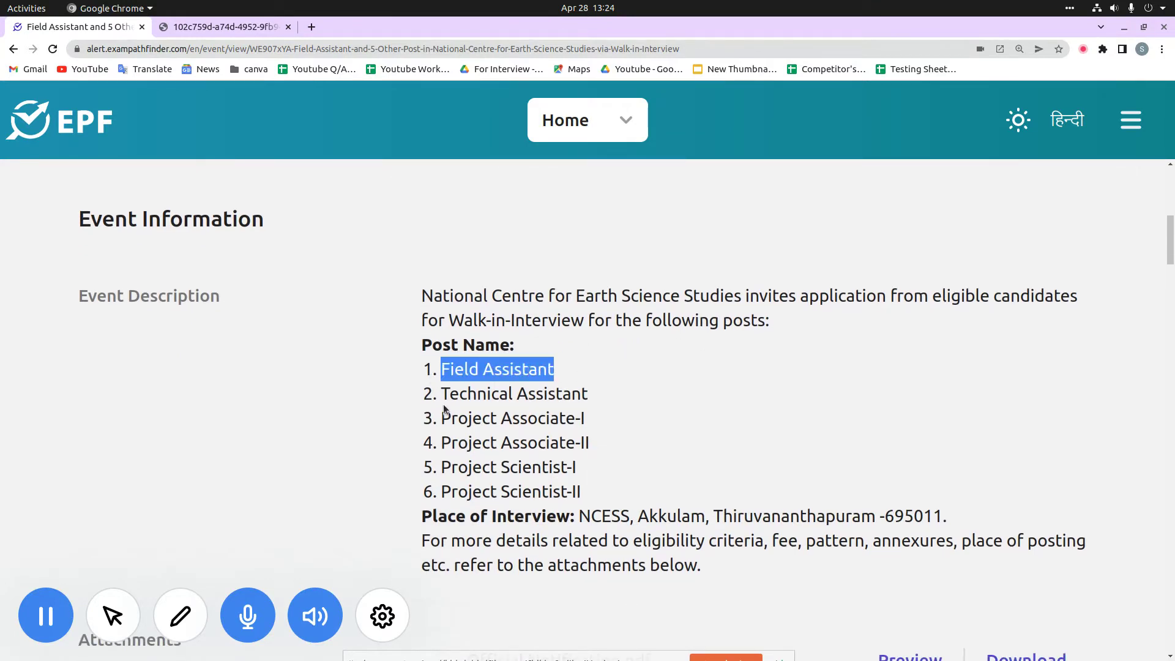
drag(441, 394, 590, 393)
drag(441, 418, 589, 417)
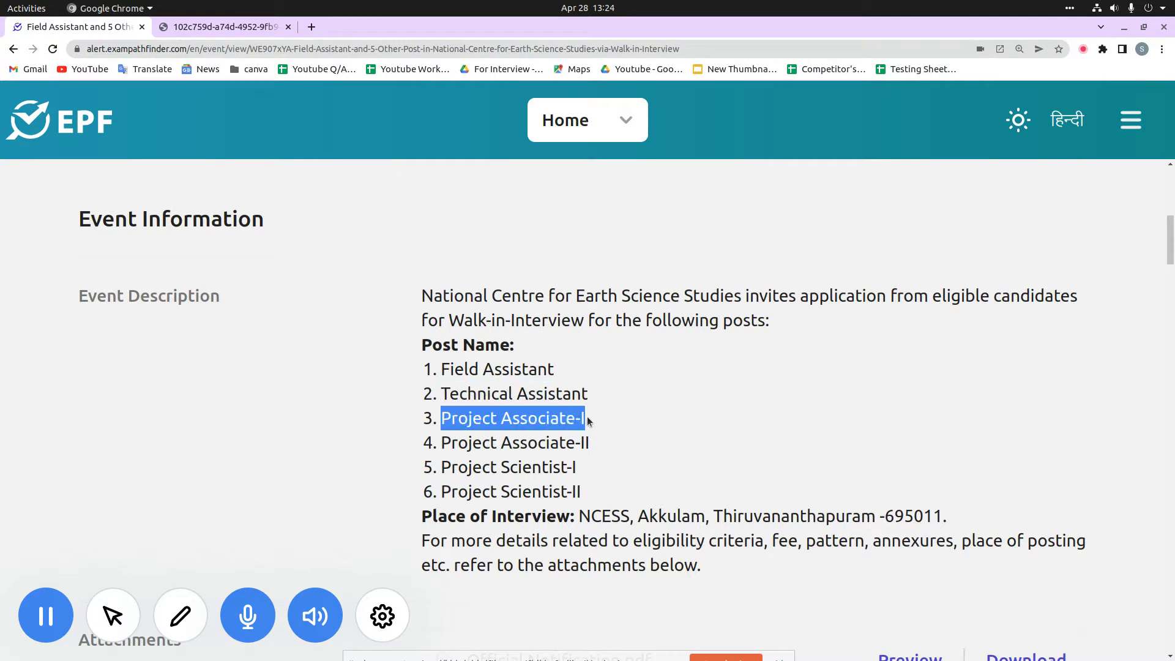
drag(440, 442, 592, 442)
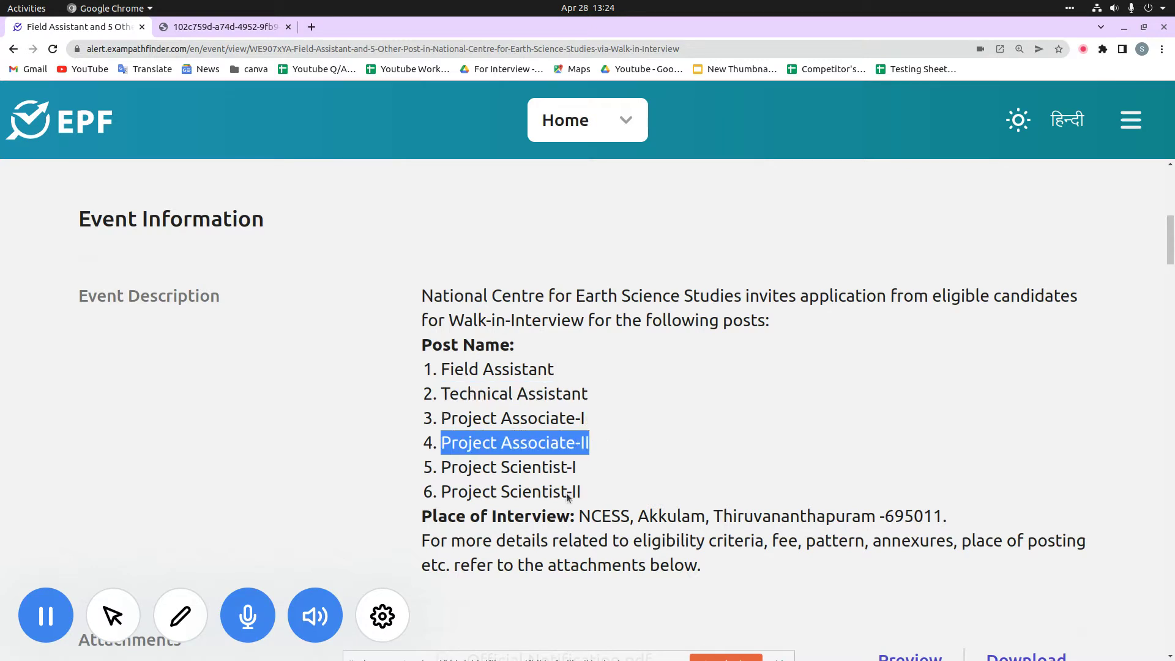
drag(441, 467, 578, 466)
drag(440, 491, 583, 492)
scroll(699, 366, down, 2)
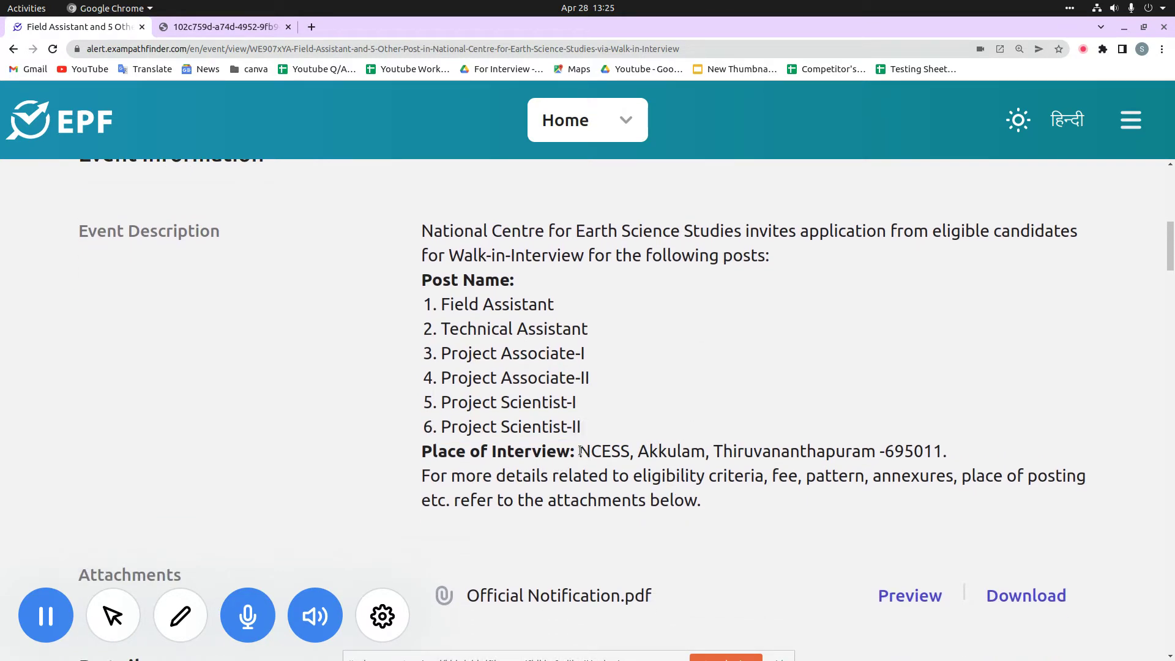
drag(580, 451, 948, 450)
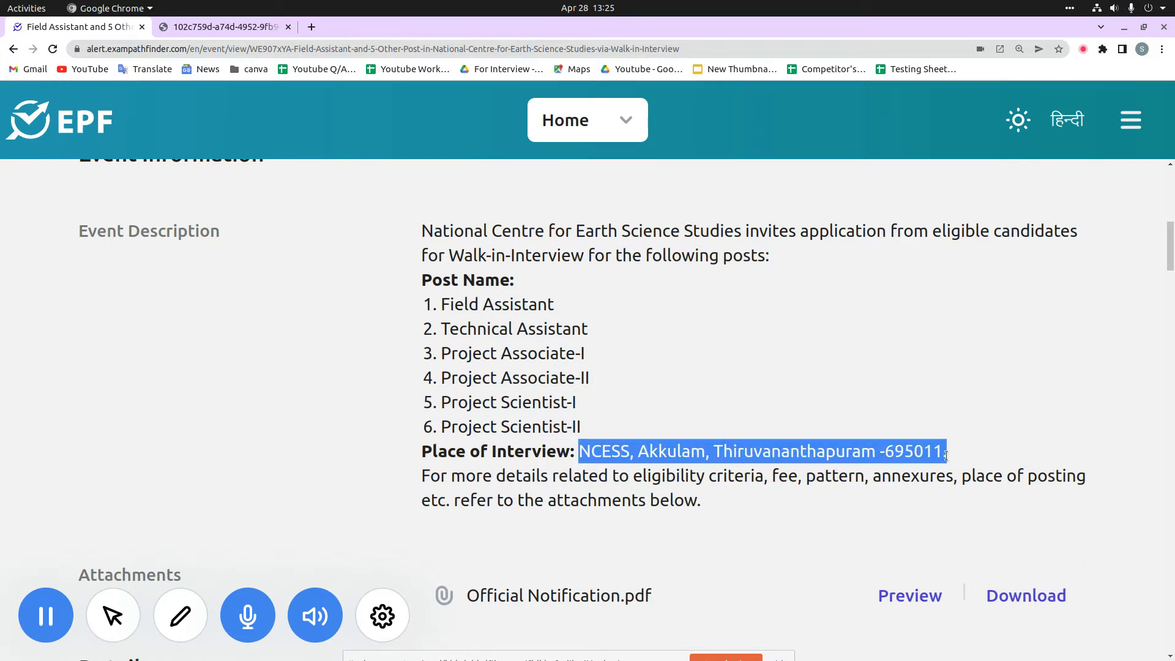
scroll(862, 358, down, 2)
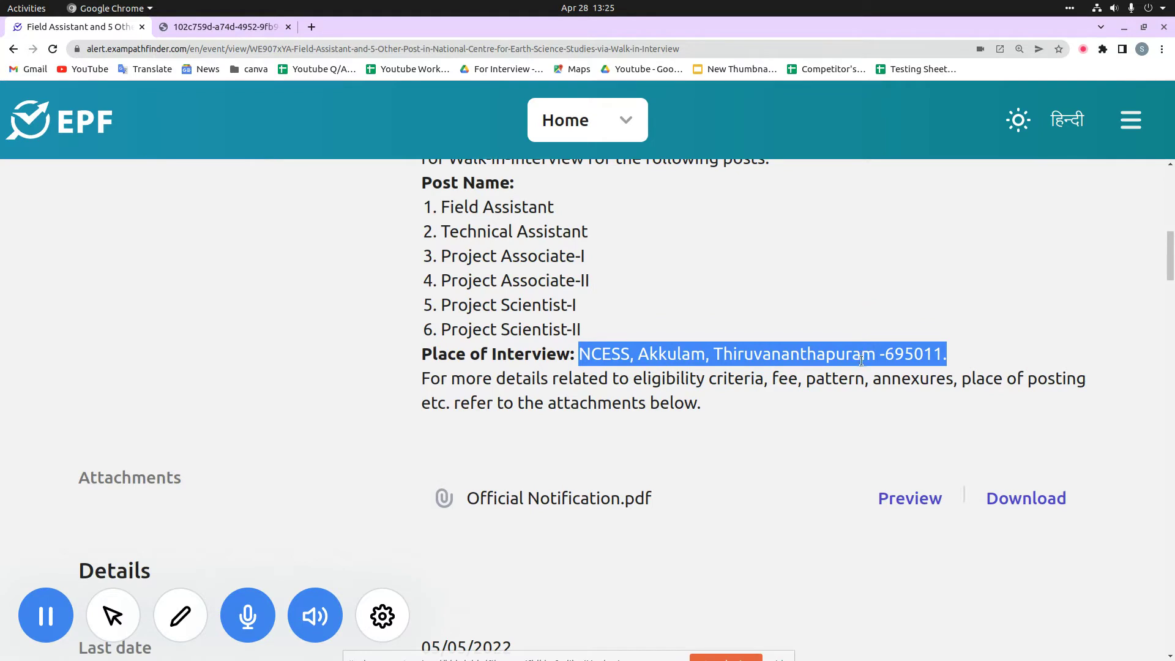
scroll(861, 362, up, 1)
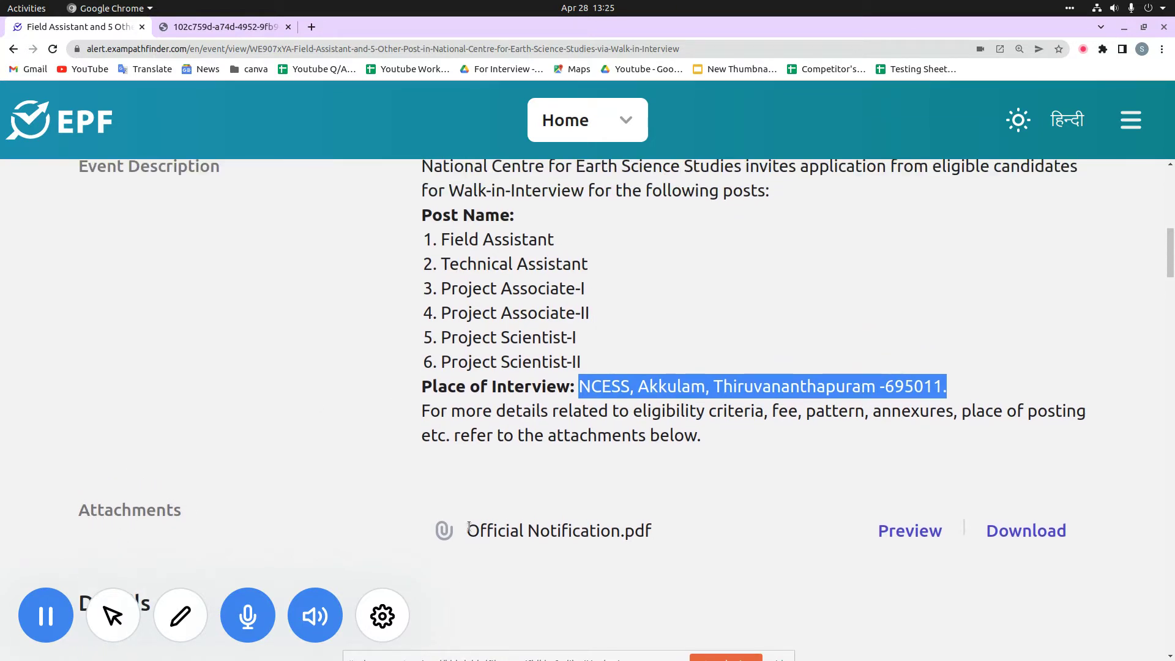
Select the Official Notification.pdf name and page URL, then view the downloaded notification PDF.
drag(467, 530, 674, 533)
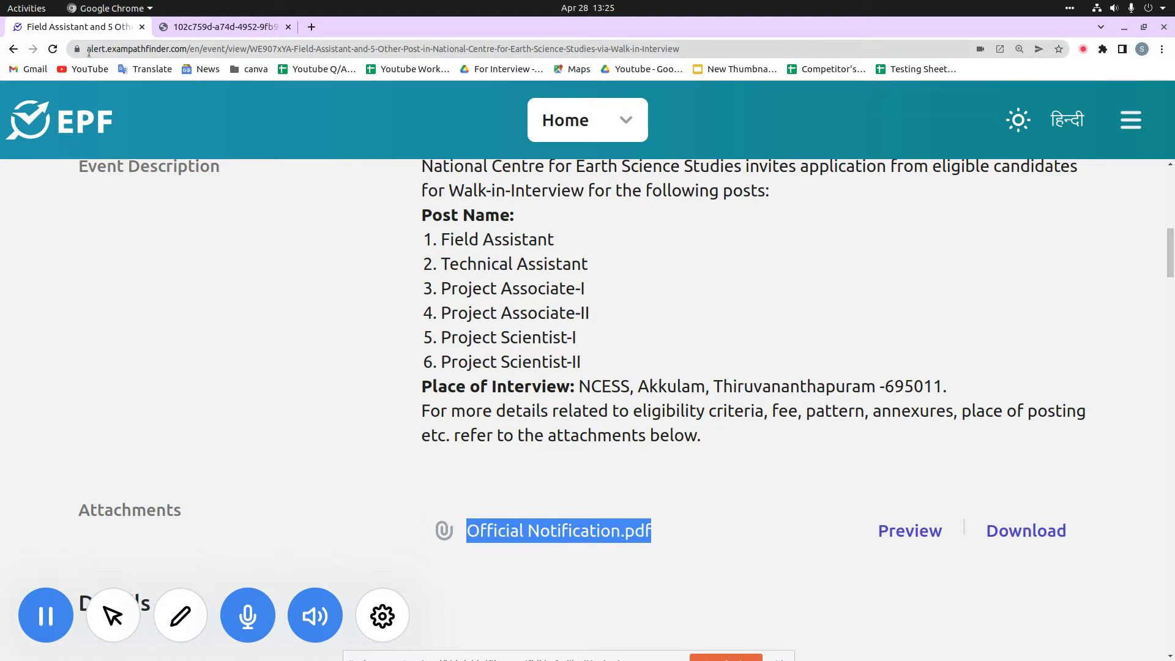
mouse_move(88, 49)
mouse_down()
mouse_move(490, 55)
mouse_move(750, 81)
mouse_up()
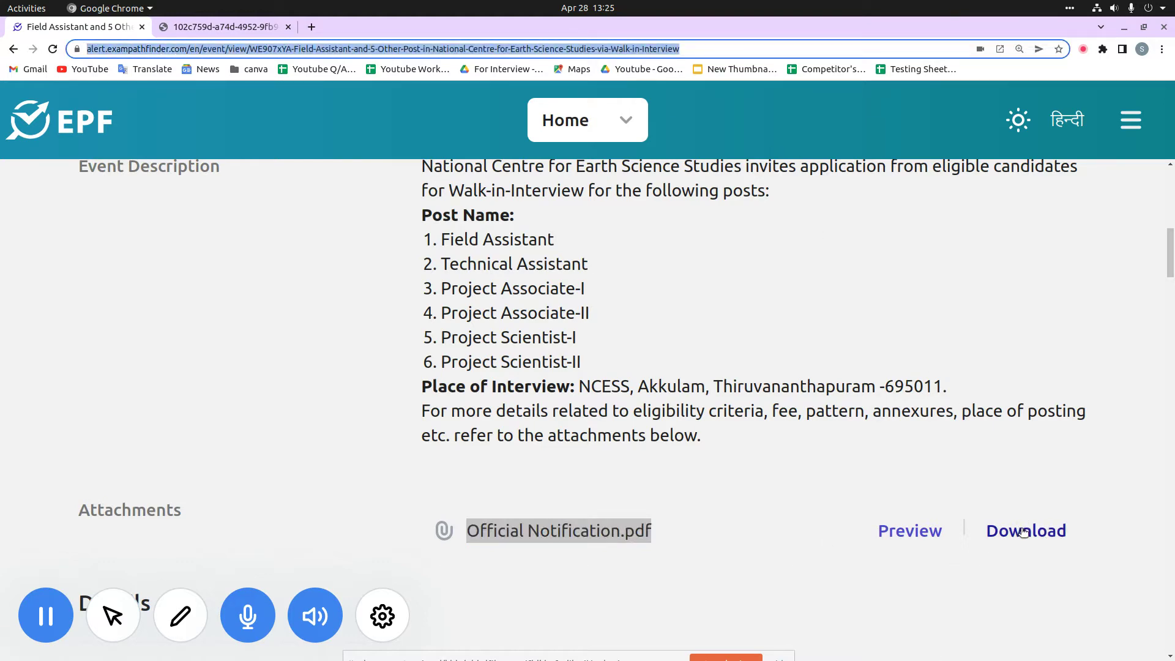
click(218, 26)
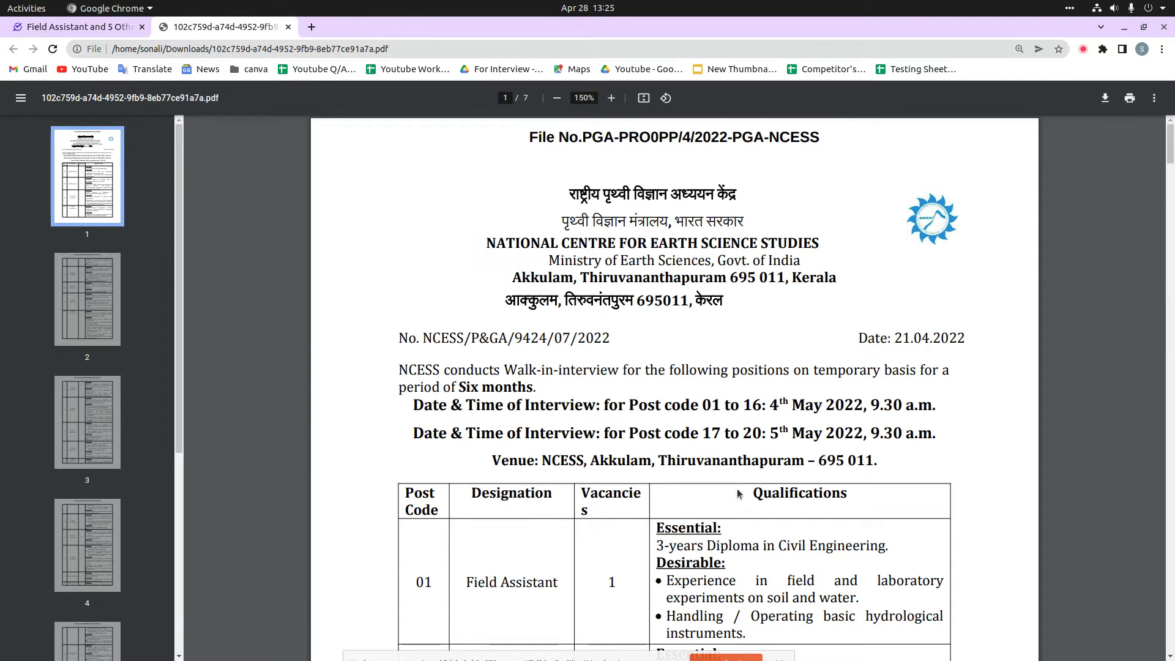
scroll(738, 495, down, 2)
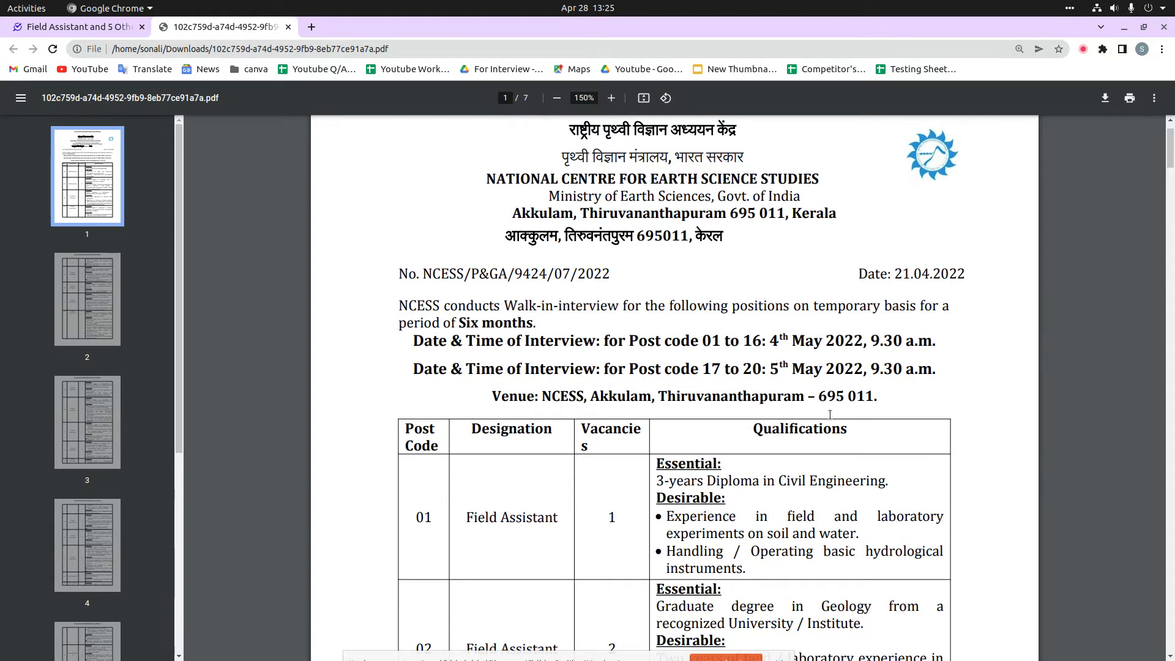
drag(769, 341, 869, 342)
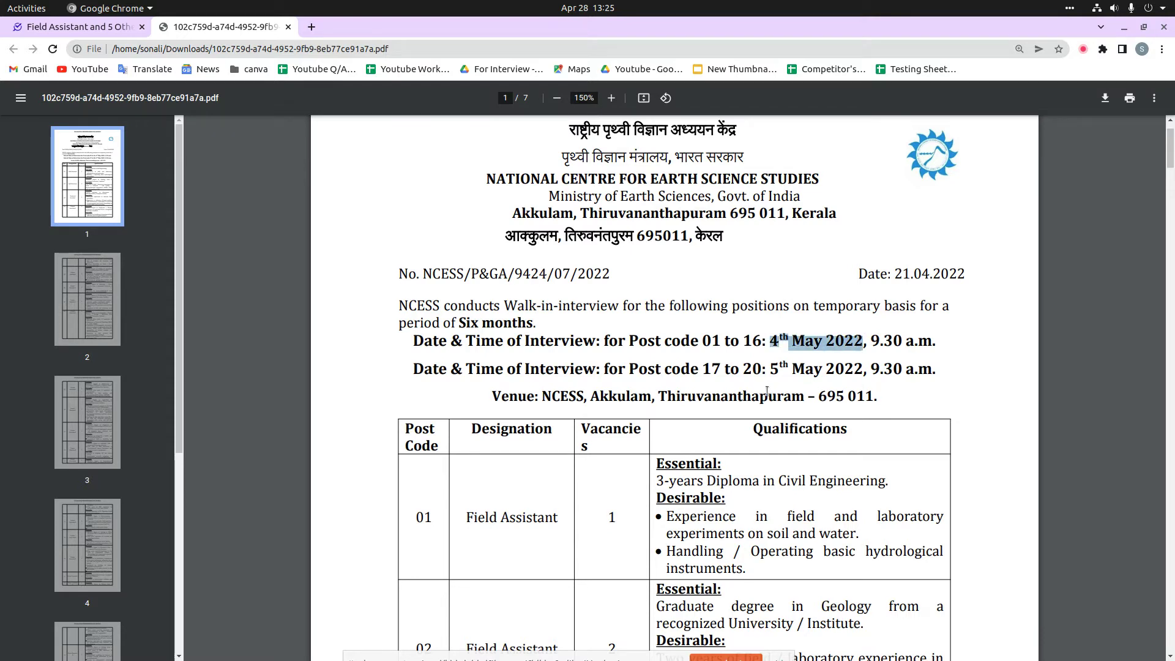
drag(768, 368, 921, 364)
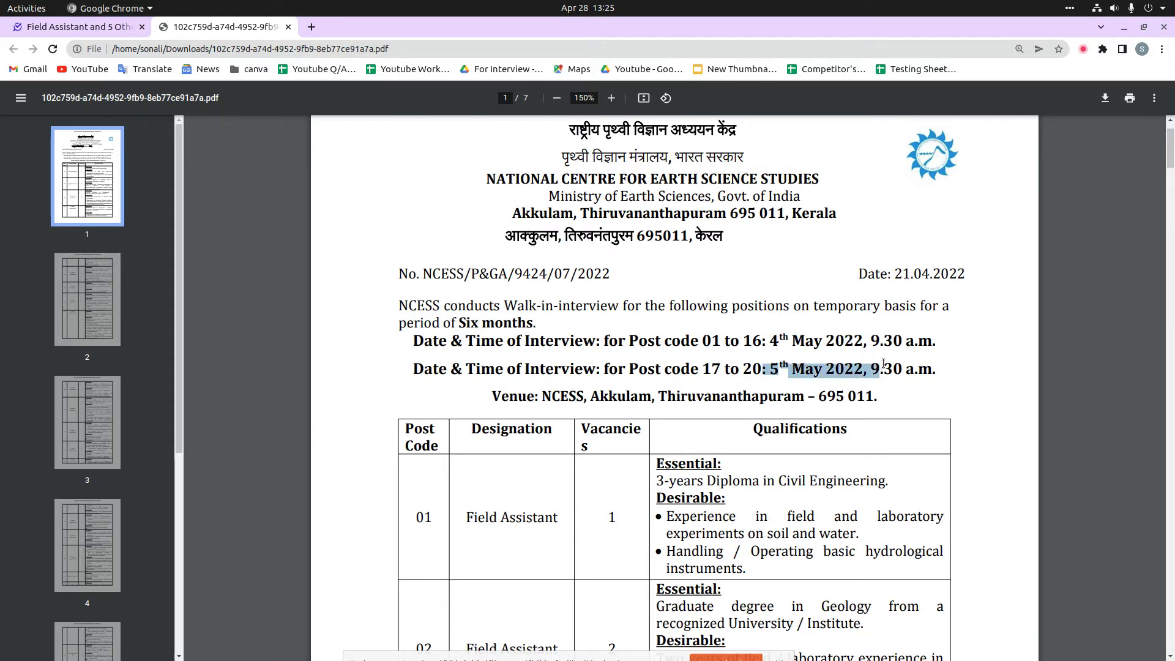
scroll(974, 348, down, 3)
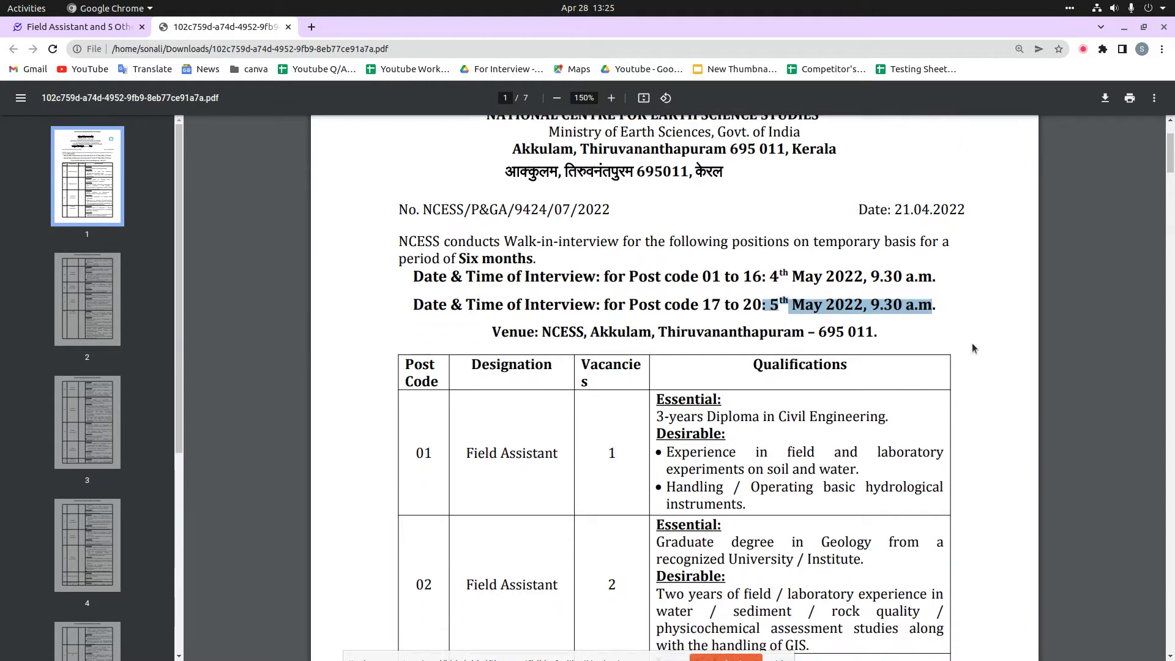
scroll(975, 347, down, 3)
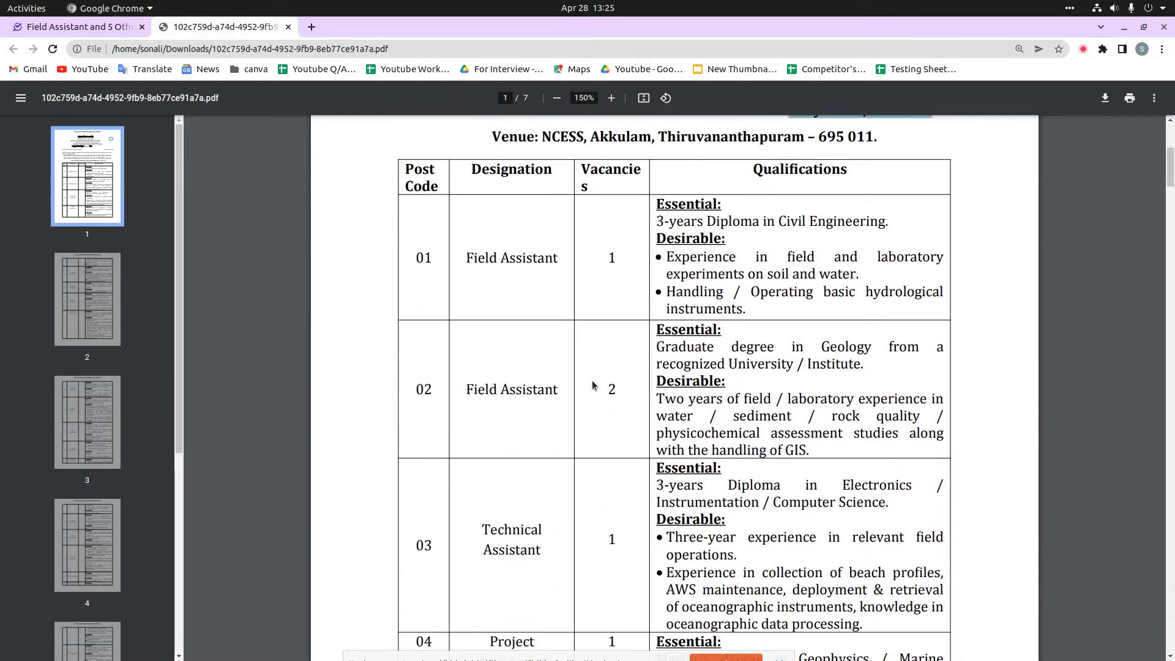
scroll(593, 387, down, 1)
scroll(592, 387, down, 3)
scroll(515, 303, down, 3)
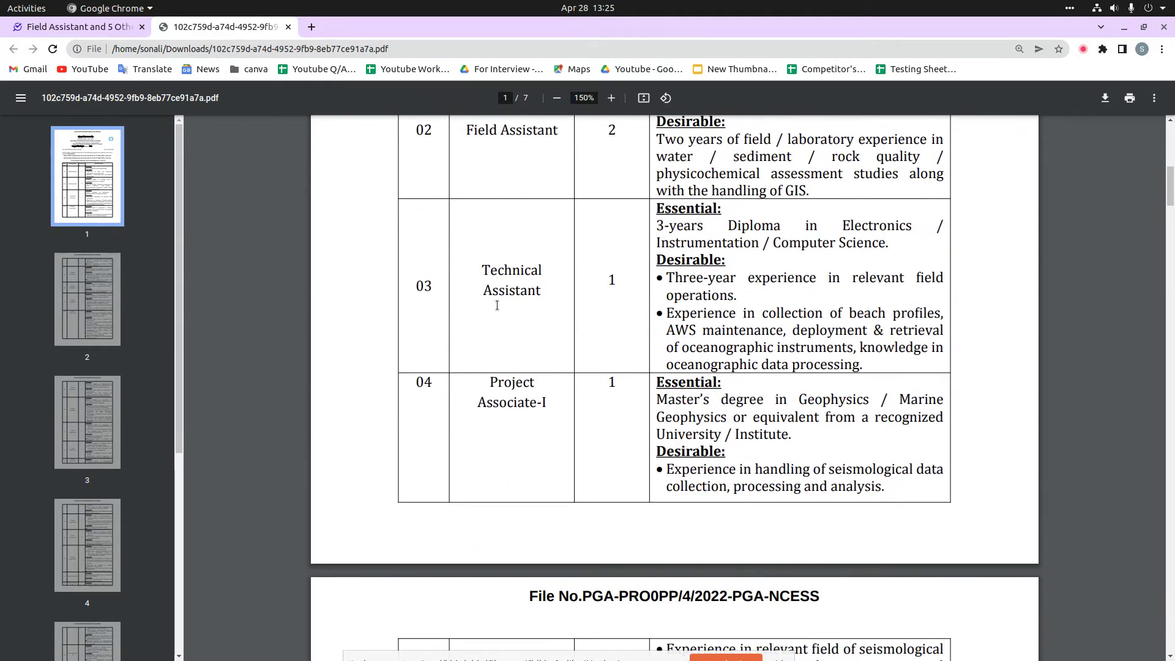
scroll(502, 311, down, 3)
scroll(524, 317, down, 3)
scroll(530, 321, down, 2)
scroll(536, 354, down, 2)
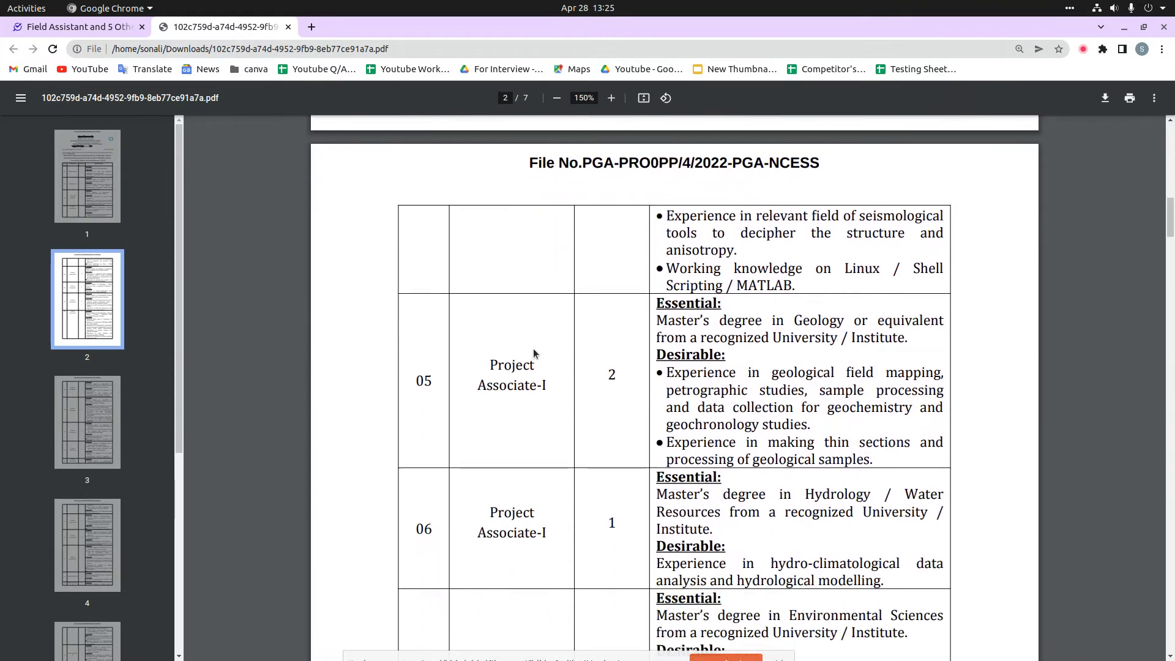
scroll(536, 353, down, 1)
scroll(641, 246, down, 2)
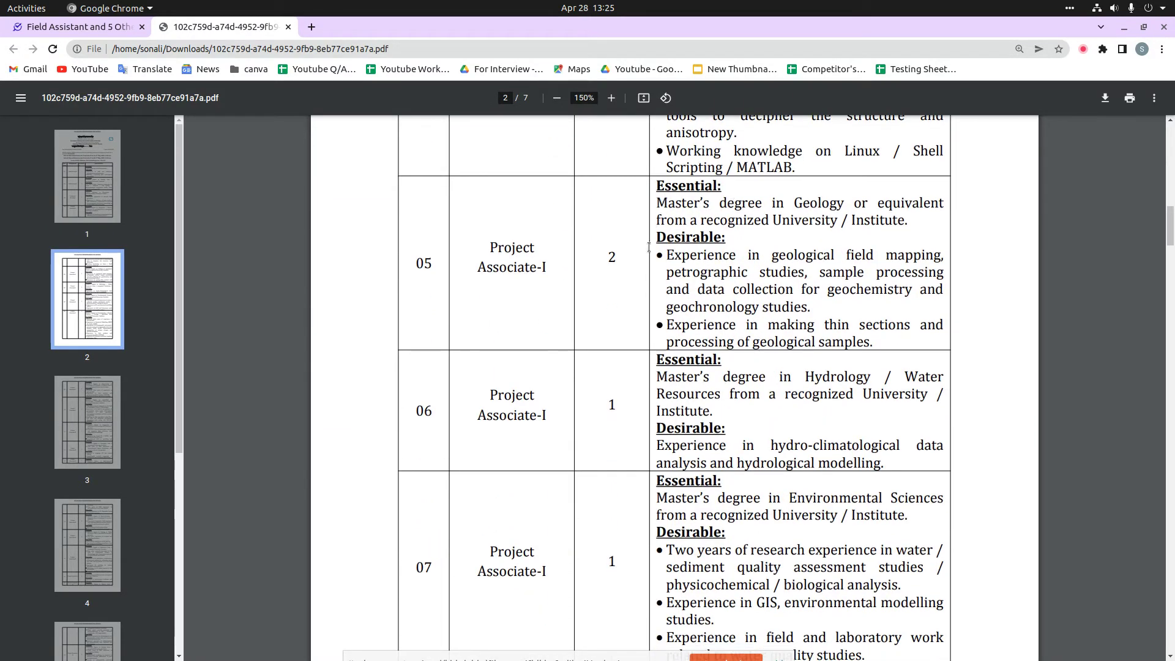
scroll(532, 354, down, 1)
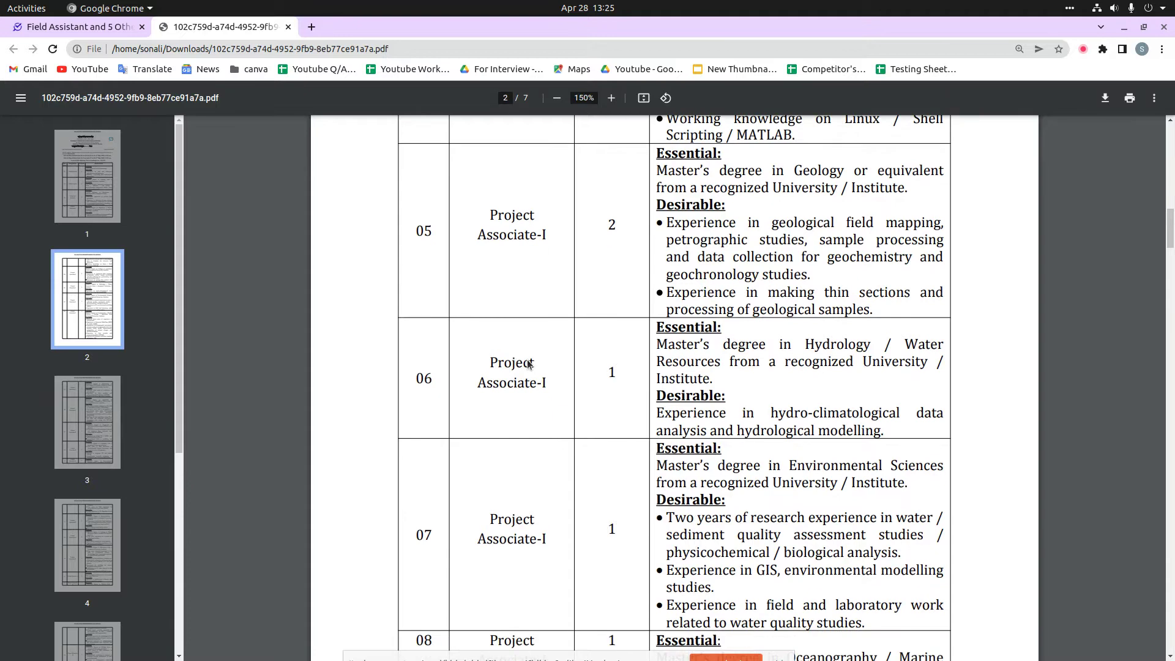
scroll(535, 353, down, 1)
scroll(535, 354, down, 2)
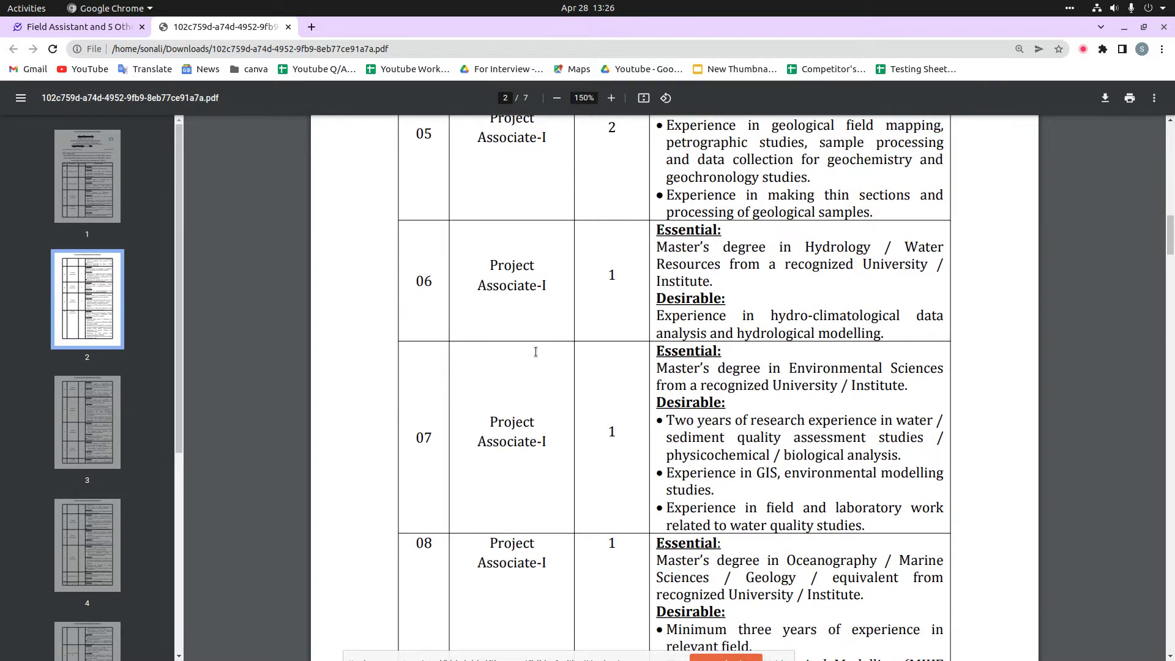
scroll(535, 353, down, 2)
scroll(536, 353, down, 2)
scroll(535, 354, down, 2)
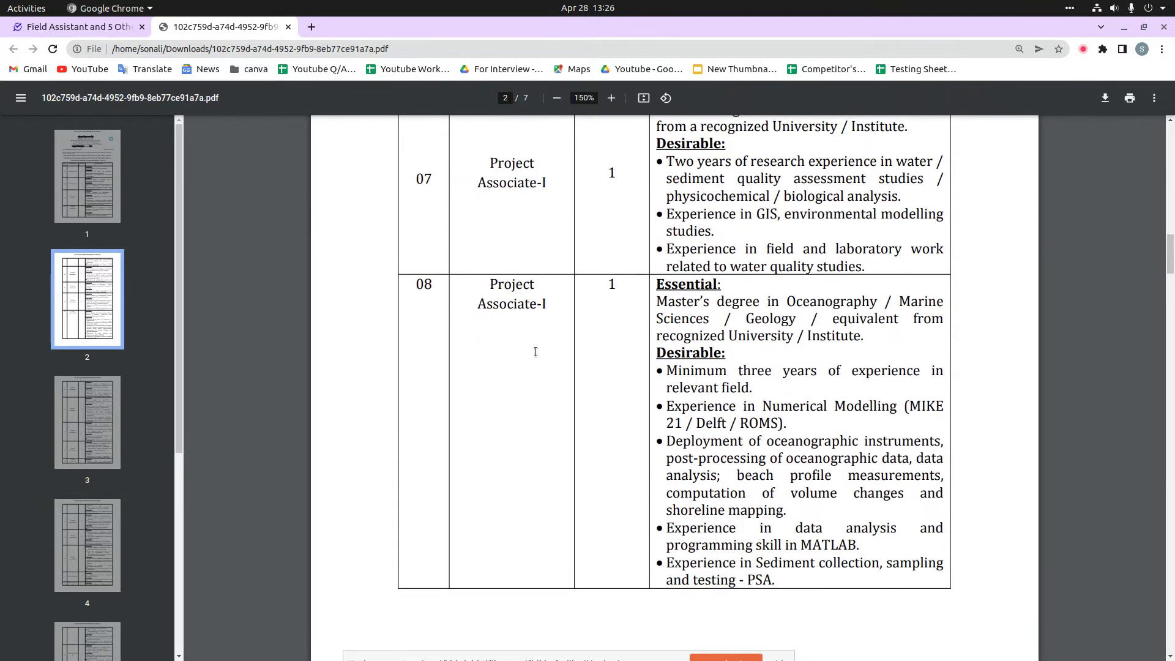
scroll(535, 352, down, 3)
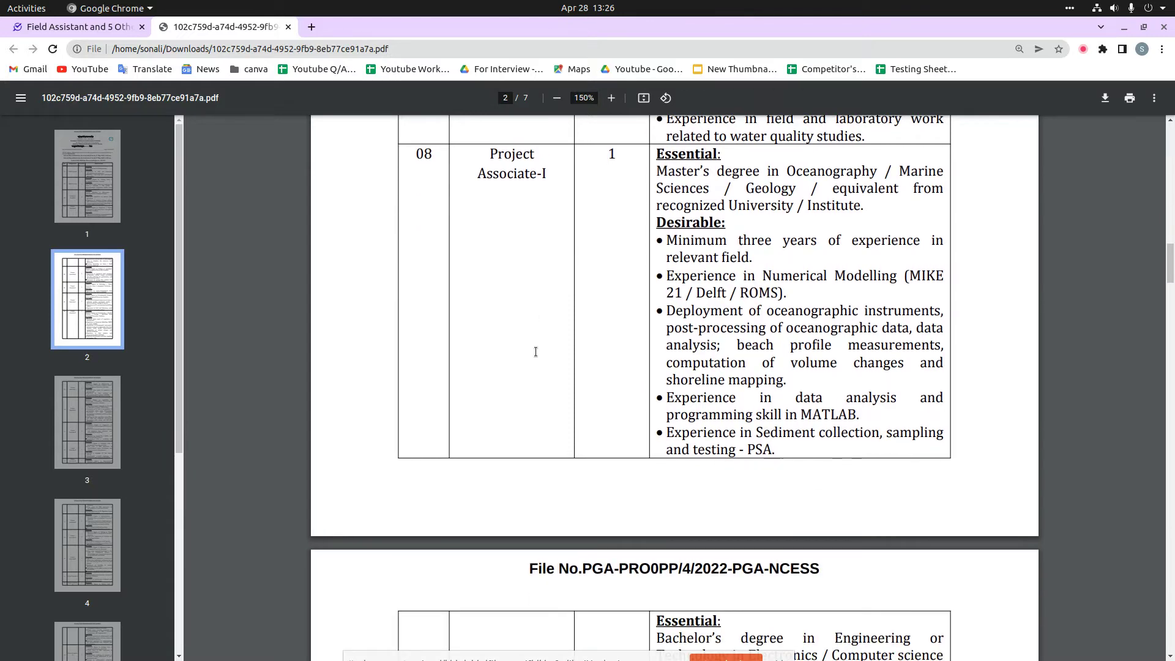
scroll(535, 352, down, 3)
scroll(536, 351, down, 3)
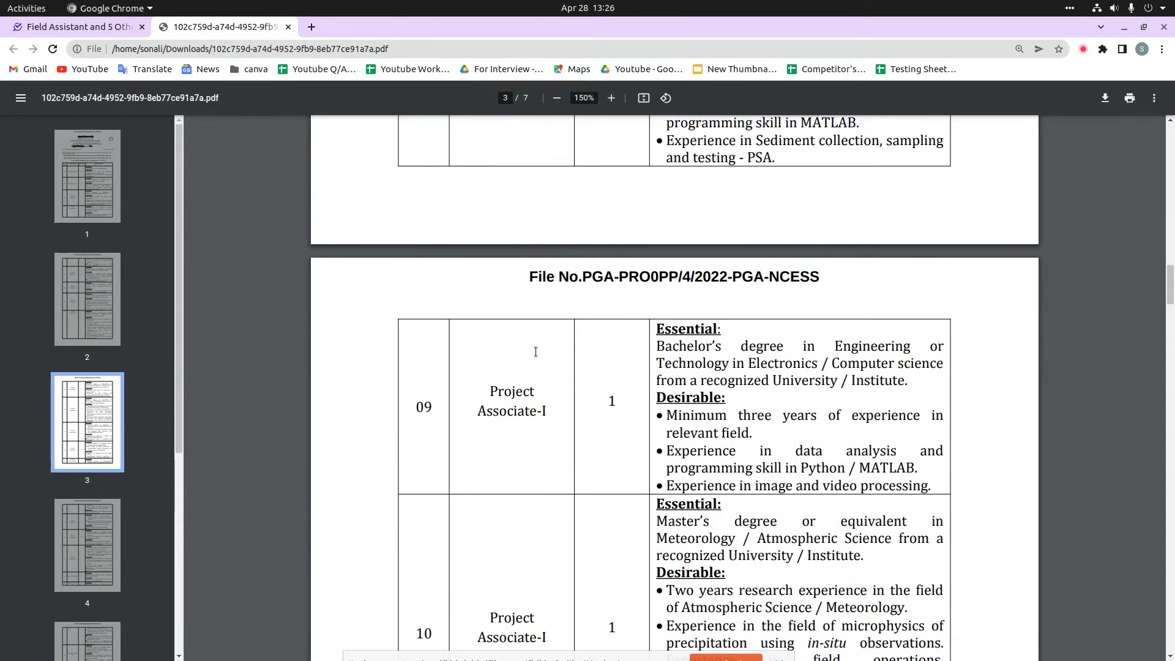
scroll(535, 352, down, 2)
scroll(536, 352, down, 3)
scroll(535, 352, down, 3)
scroll(536, 352, down, 3)
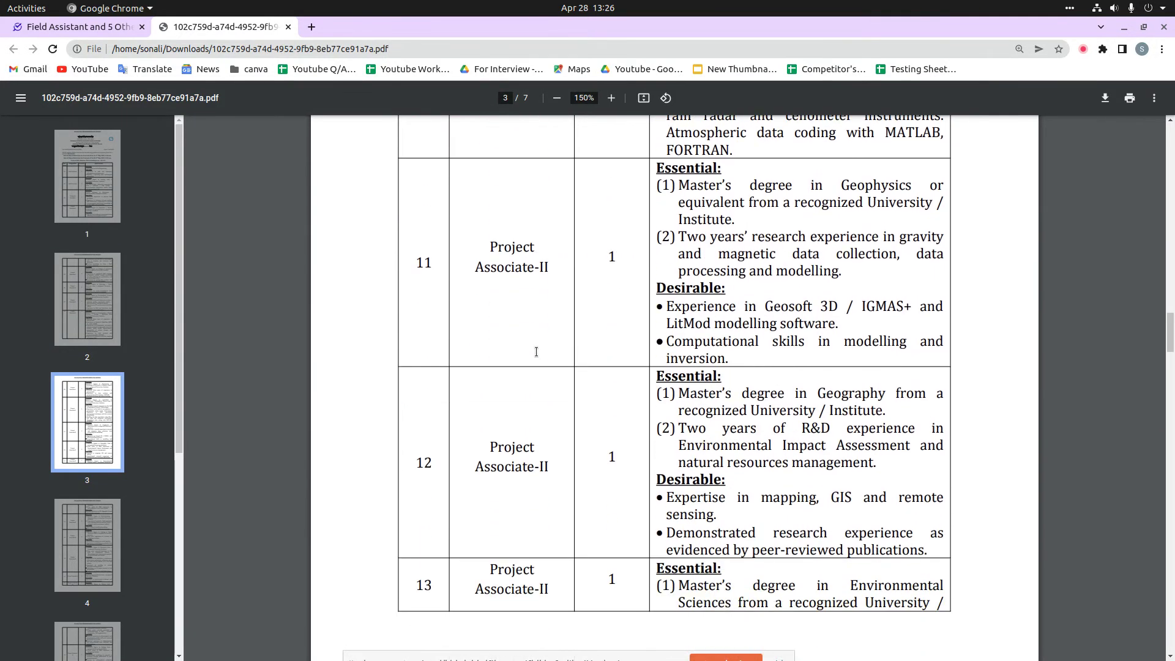
scroll(535, 352, down, 3)
scroll(535, 351, down, 3)
scroll(535, 352, down, 3)
scroll(537, 354, down, 4)
scroll(538, 352, down, 4)
scroll(536, 352, down, 3)
scroll(537, 351, down, 4)
scroll(538, 352, down, 4)
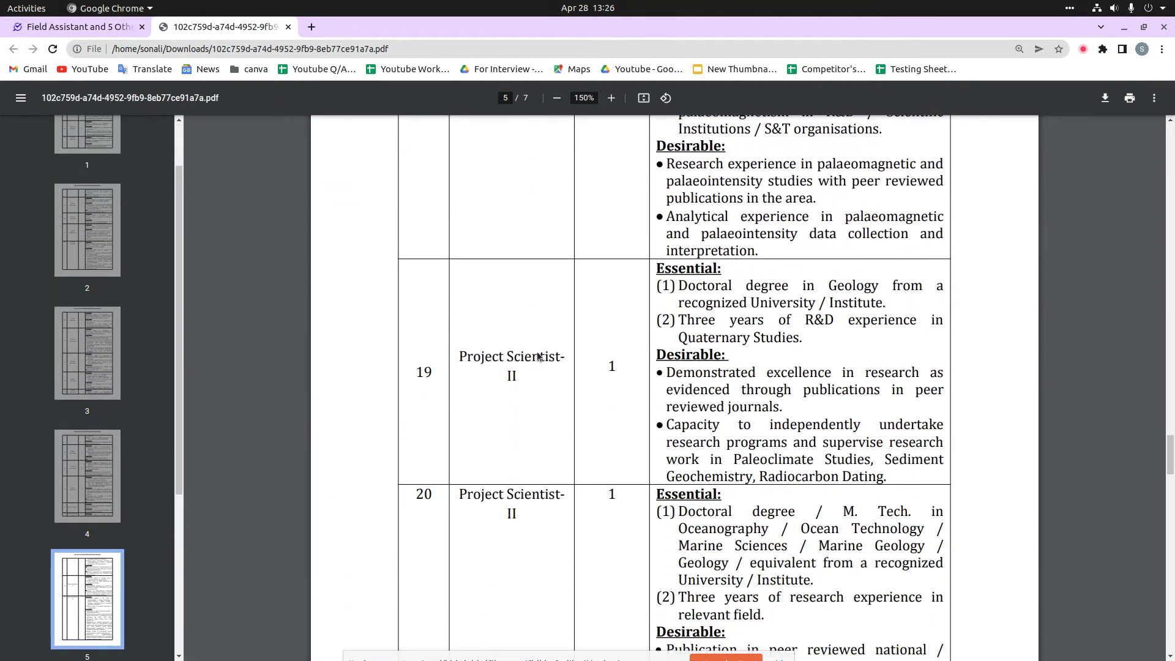
scroll(537, 351, down, 5)
scroll(547, 391, down, 4)
scroll(546, 392, down, 3)
scroll(547, 392, down, 3)
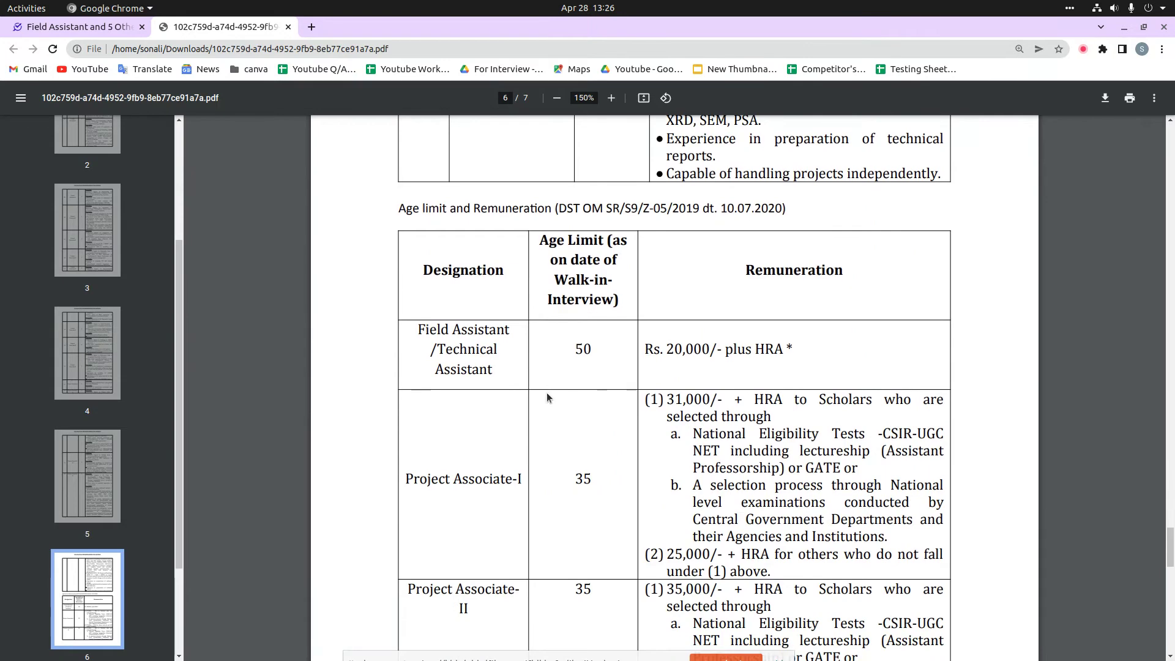
scroll(547, 392, down, 2)
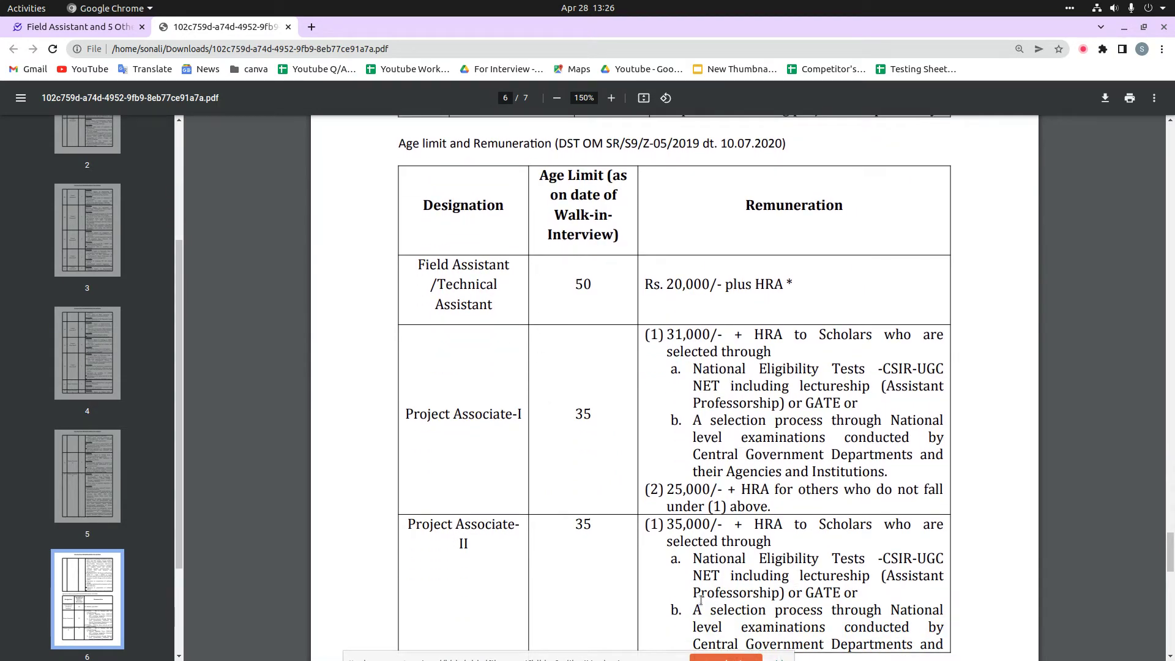
scroll(698, 599, down, 5)
scroll(707, 551, down, 4)
scroll(713, 511, down, 3)
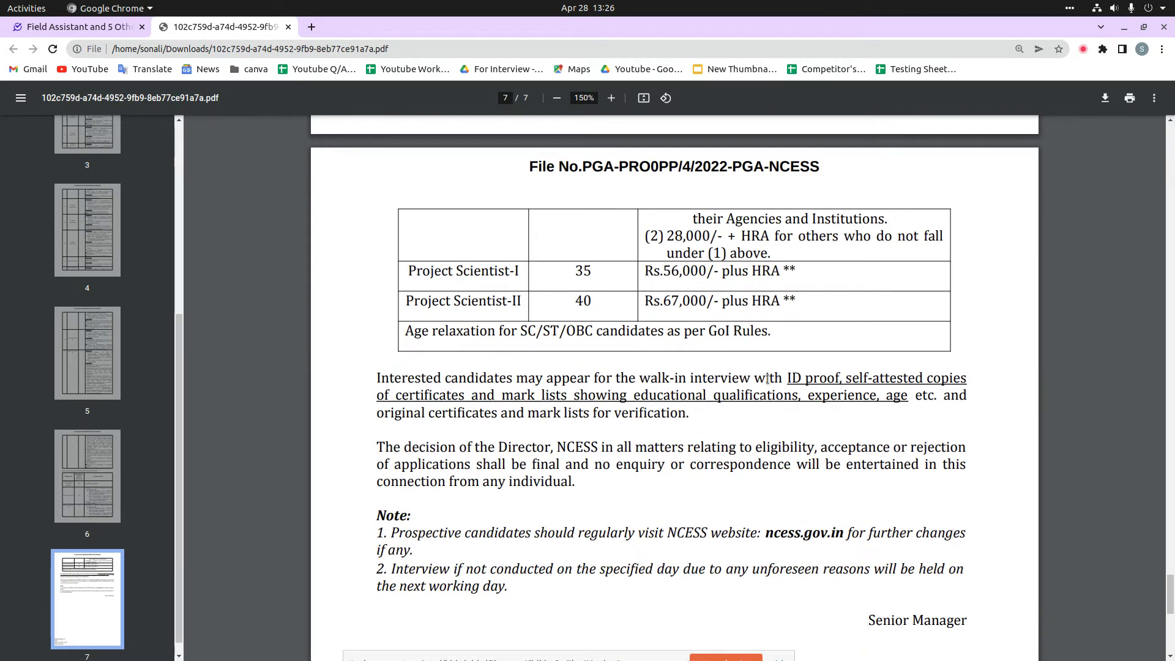
Highlight the page 7 ID proof requirements, then open the event's Forum from the event page.
mouse_move(788, 377)
mouse_down()
mouse_move(1023, 387)
mouse_move(671, 394)
mouse_move(874, 396)
mouse_up()
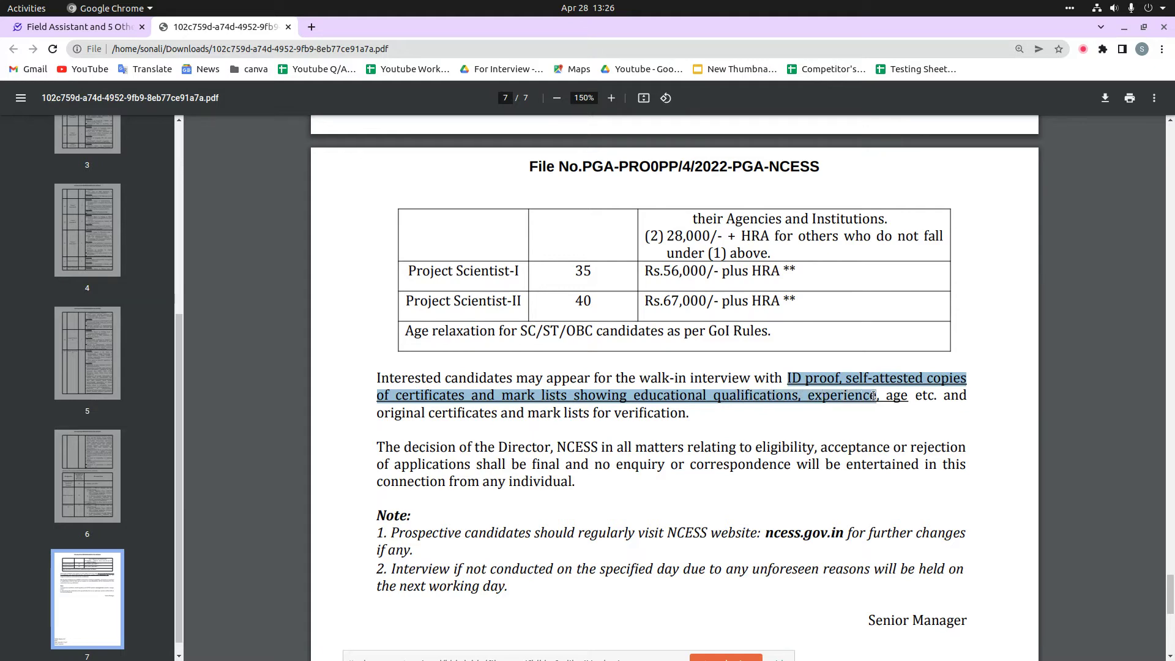
drag(874, 394, 909, 395)
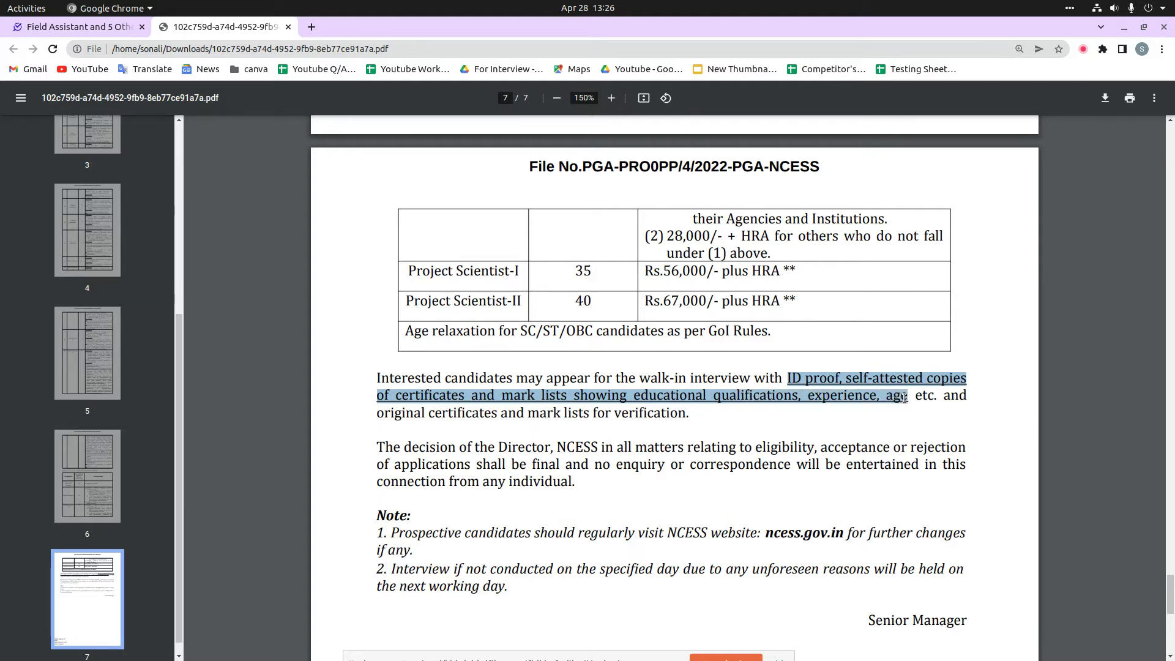
click(749, 422)
scroll(750, 422, down, 4)
scroll(750, 422, down, 4)
scroll(750, 421, down, 4)
scroll(750, 421, down, 3)
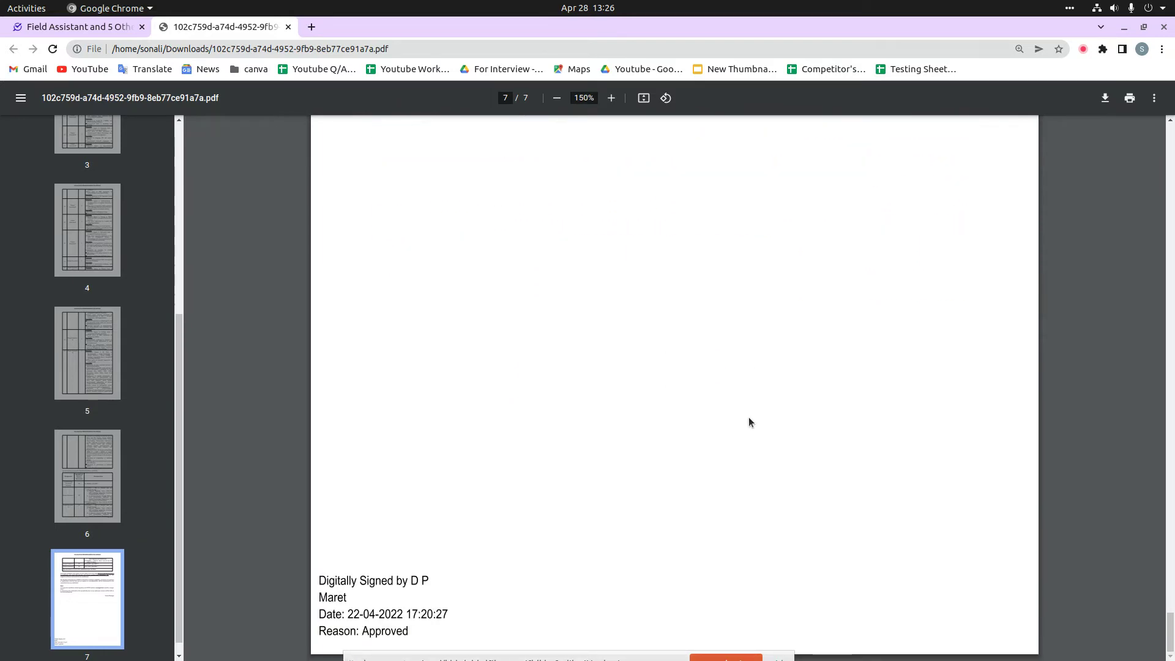
scroll(646, 506, up, 4)
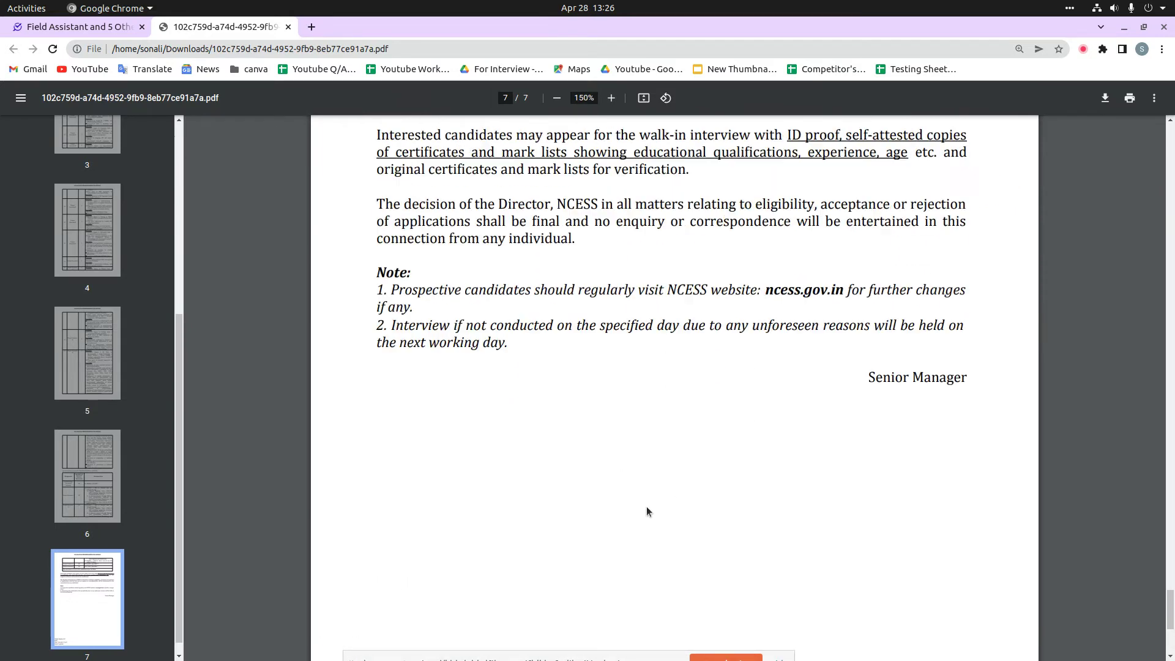
scroll(645, 486, up, 4)
scroll(646, 487, up, 4)
scroll(657, 482, up, 4)
scroll(657, 482, up, 4)
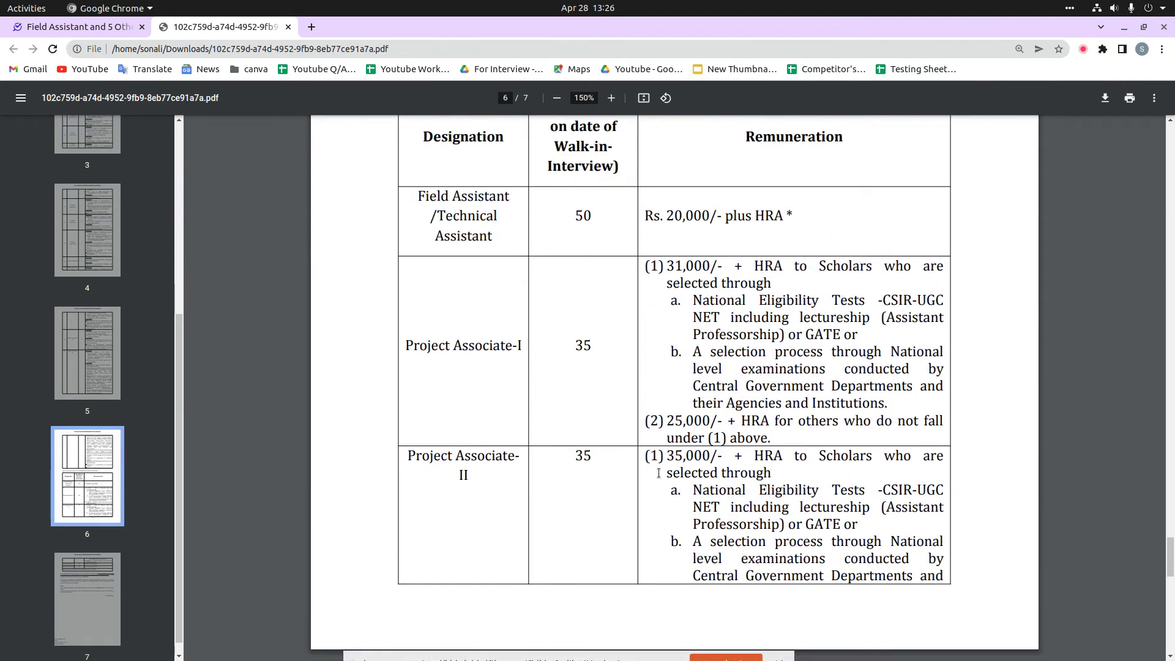
scroll(657, 478, up, 4)
scroll(659, 470, up, 3)
scroll(660, 470, up, 3)
scroll(659, 470, up, 5)
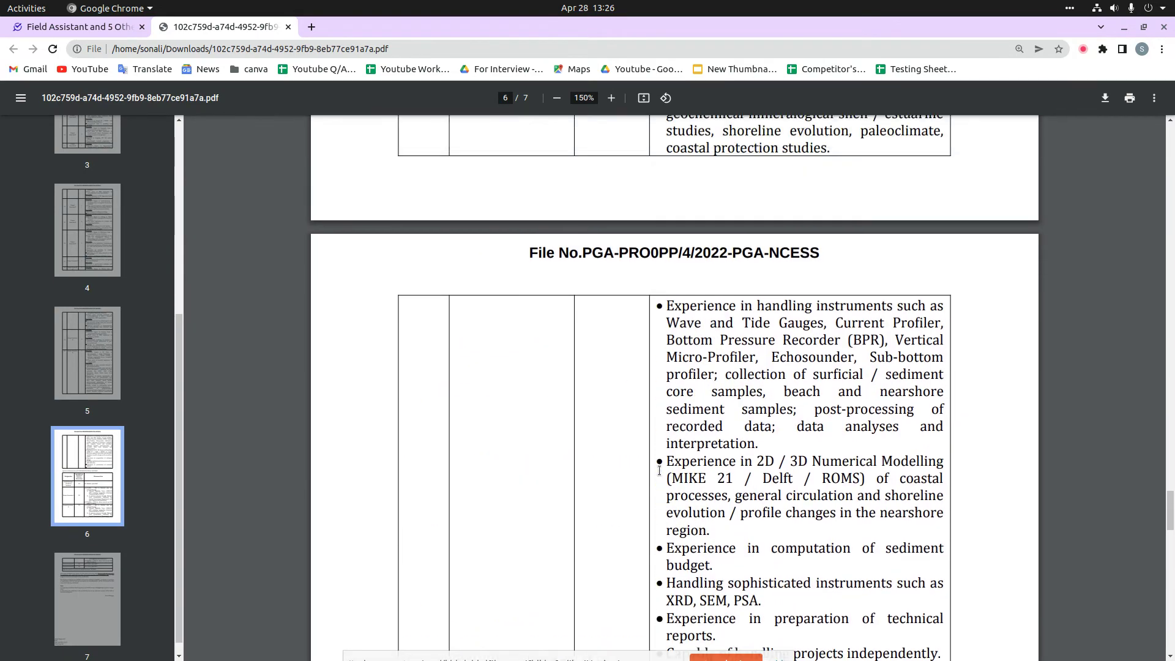
scroll(659, 471, up, 3)
scroll(660, 470, up, 4)
scroll(660, 471, up, 5)
scroll(660, 471, up, 3)
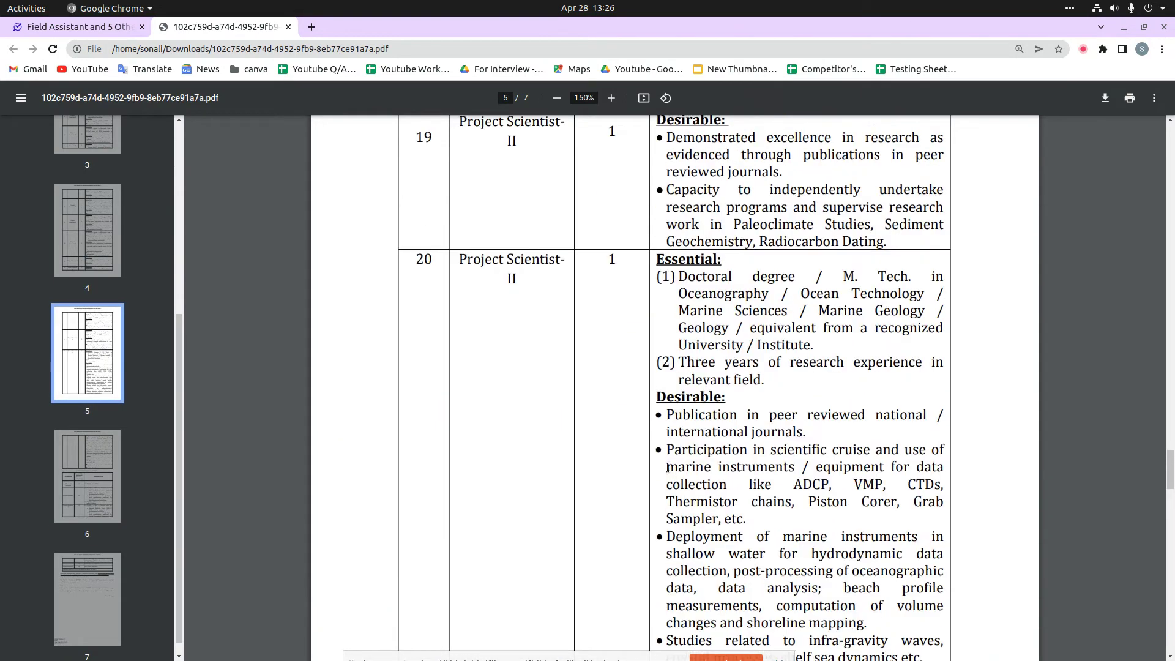
scroll(660, 470, up, 3)
scroll(668, 468, up, 3)
scroll(669, 468, up, 3)
scroll(557, 375, up, 2)
scroll(386, 262, up, 4)
click(79, 27)
scroll(356, 390, up, 2)
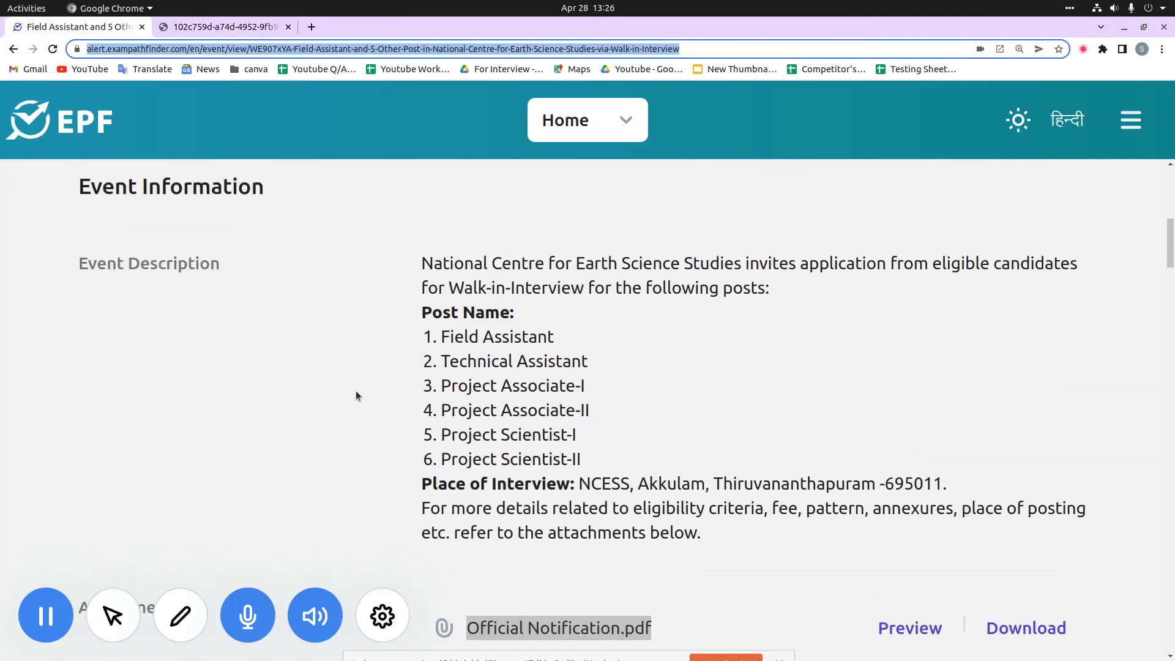
scroll(336, 392, up, 3)
scroll(321, 389, up, 3)
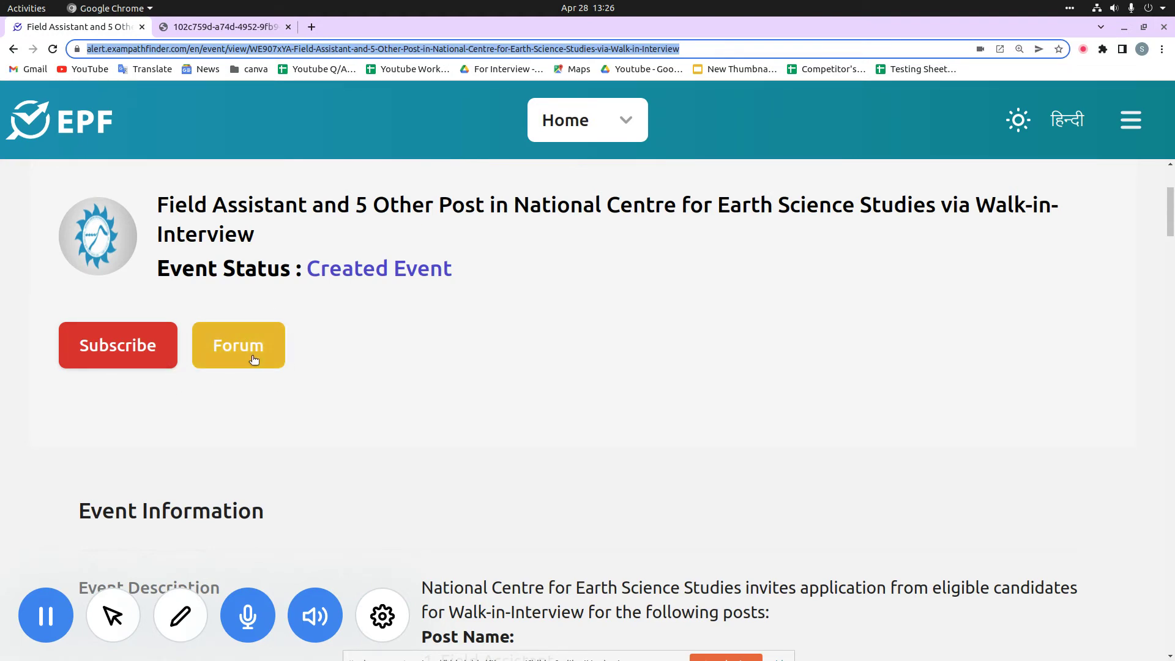
click(234, 360)
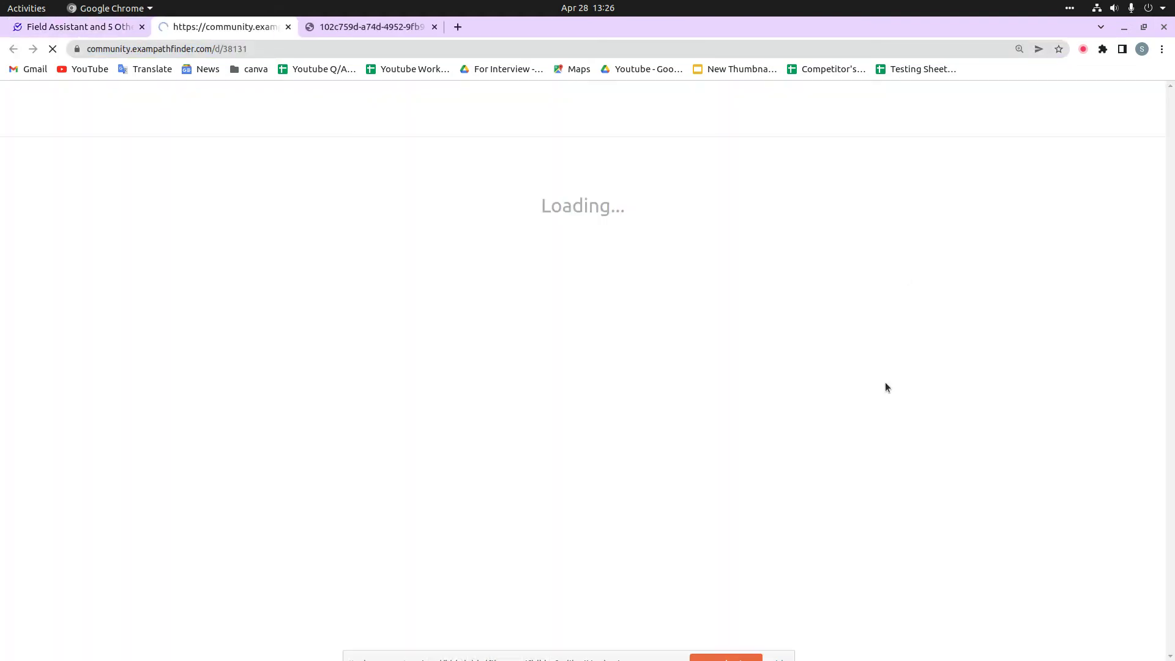
scroll(569, 341, down, 5)
scroll(516, 488, down, 5)
scroll(515, 501, down, 4)
scroll(515, 502, down, 3)
scroll(514, 501, down, 5)
scroll(517, 501, down, 5)
scroll(446, 505, down, 5)
scroll(443, 504, down, 4)
scroll(444, 505, down, 5)
scroll(440, 506, down, 5)
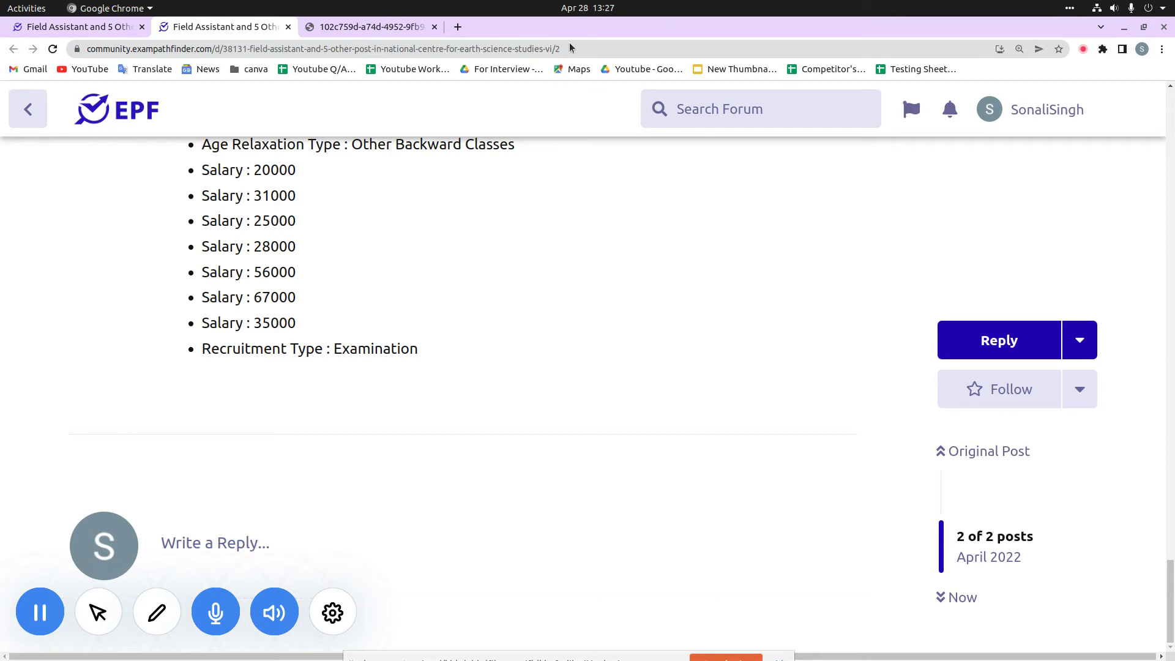
Select the forum thread's web address, then return to the event page.
drag(560, 49, 32, 48)
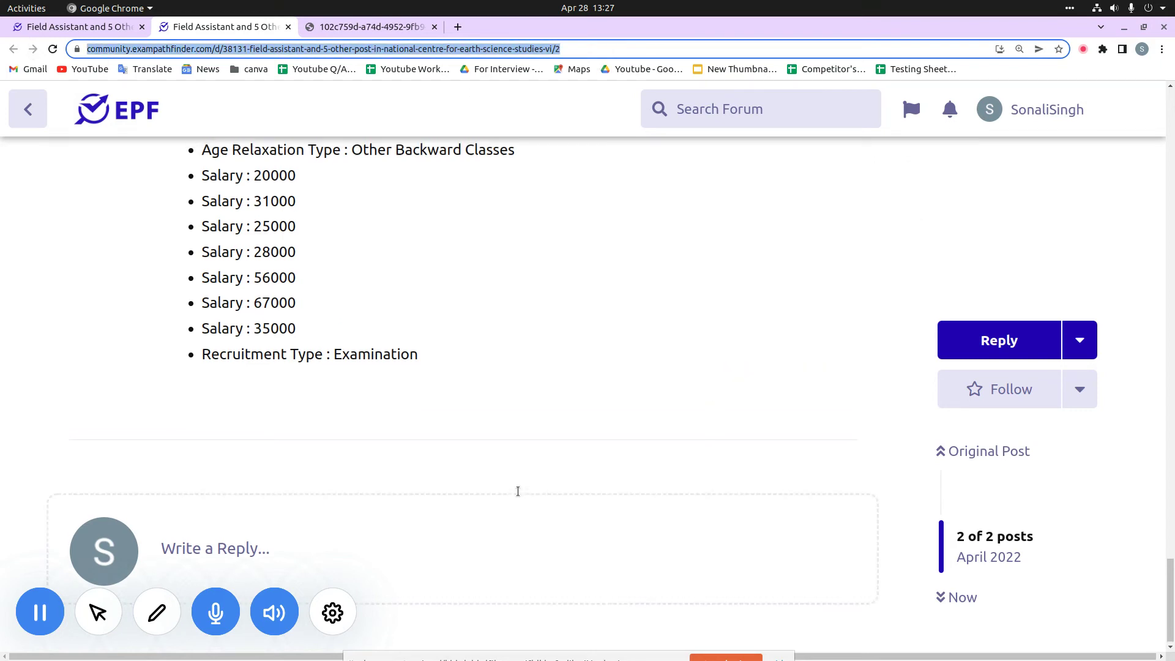
scroll(517, 490, up, 5)
scroll(524, 495, up, 4)
scroll(526, 496, up, 5)
scroll(526, 497, up, 3)
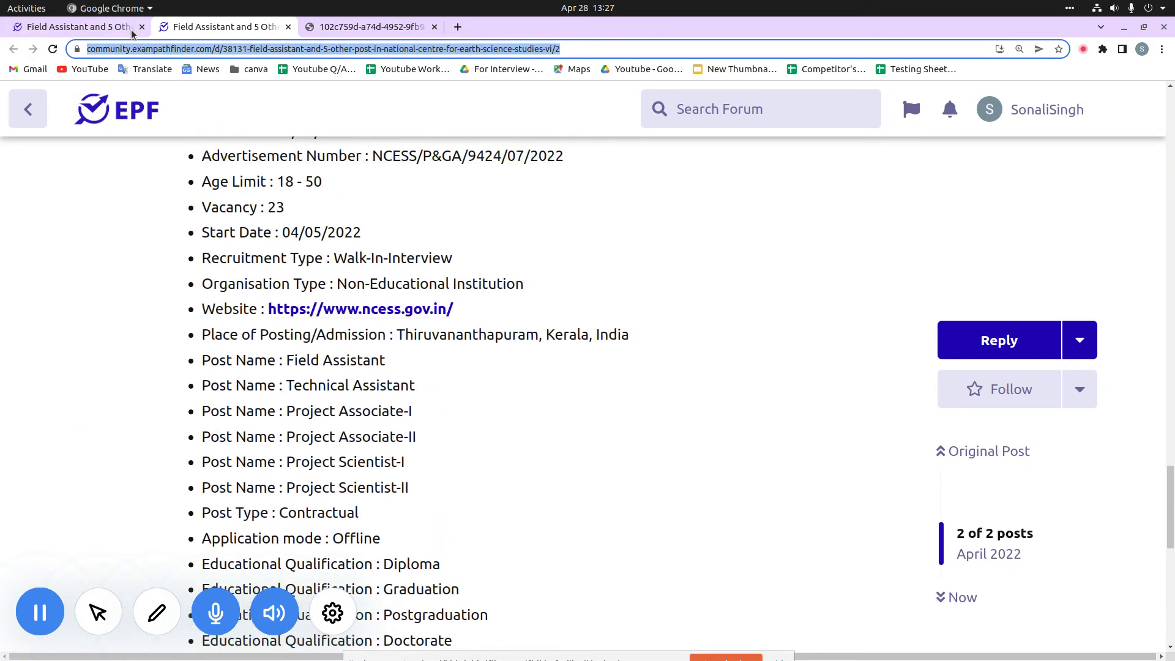
click(101, 26)
scroll(529, 316, up, 2)
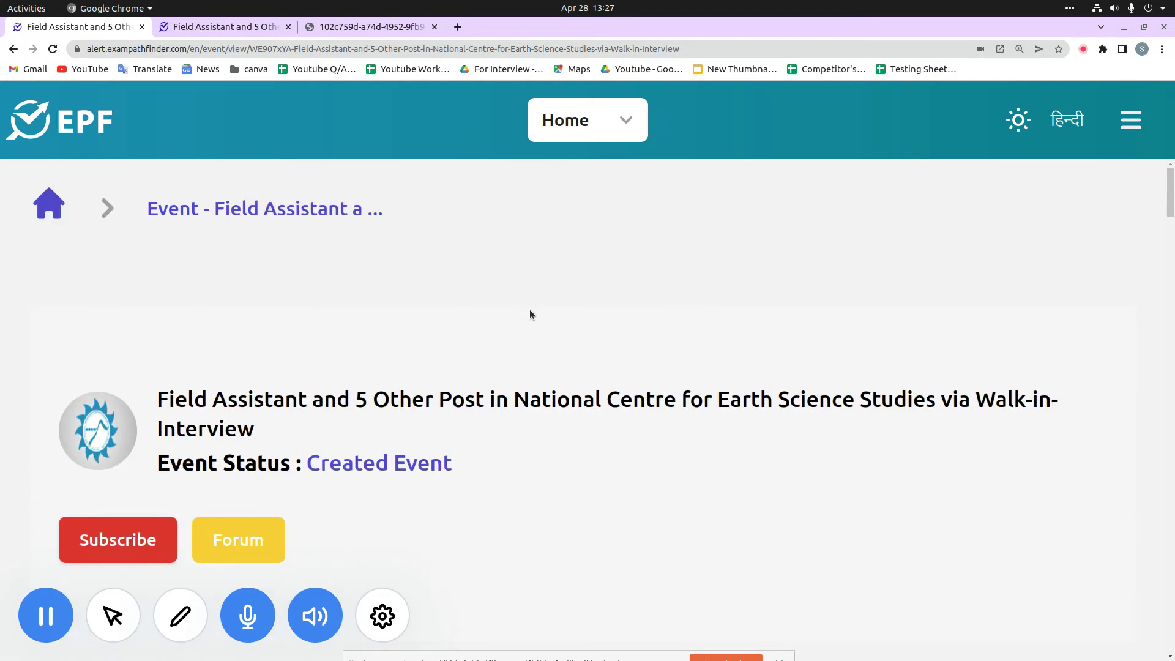
scroll(530, 315, down, 2)
scroll(530, 315, up, 1)
scroll(530, 314, down, 1)
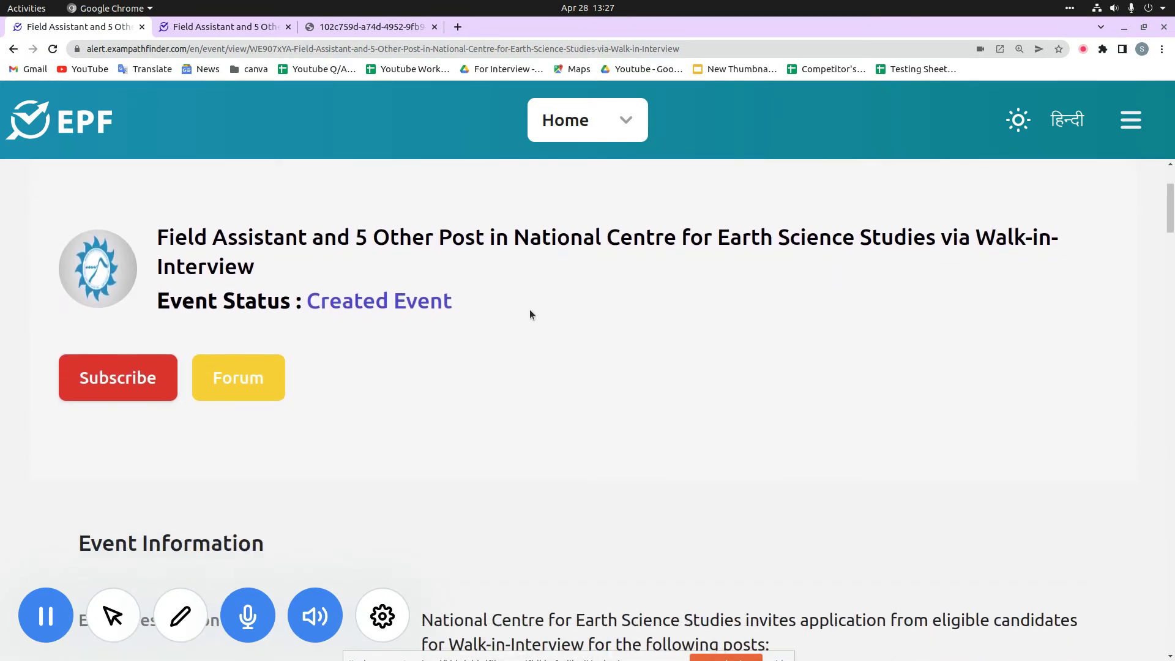